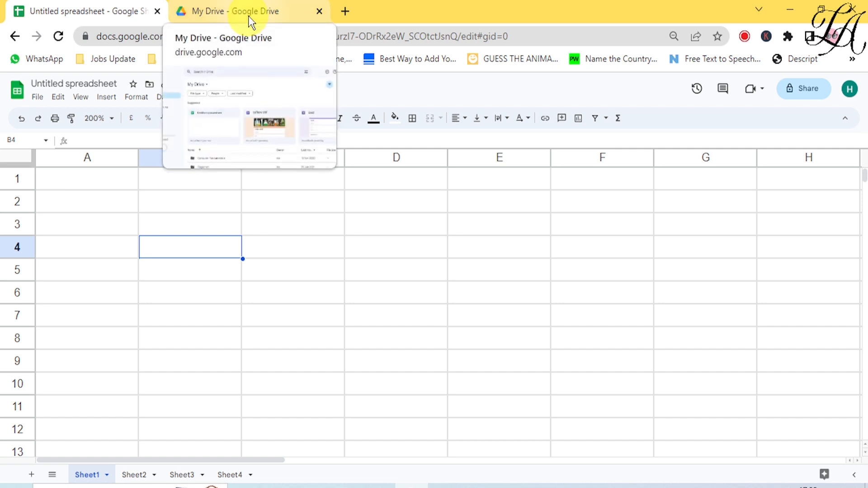
Switch to Google Drive and view the options for creating a new Google Sheets spreadsheet.
click(248, 15)
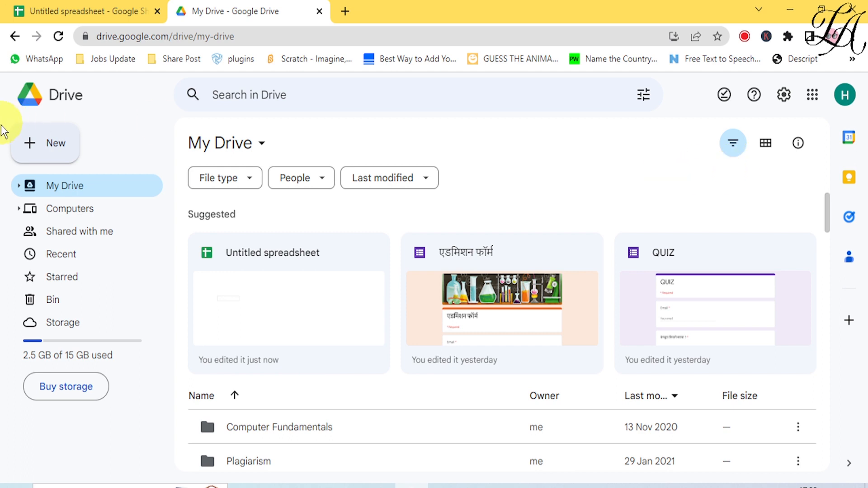
click(43, 152)
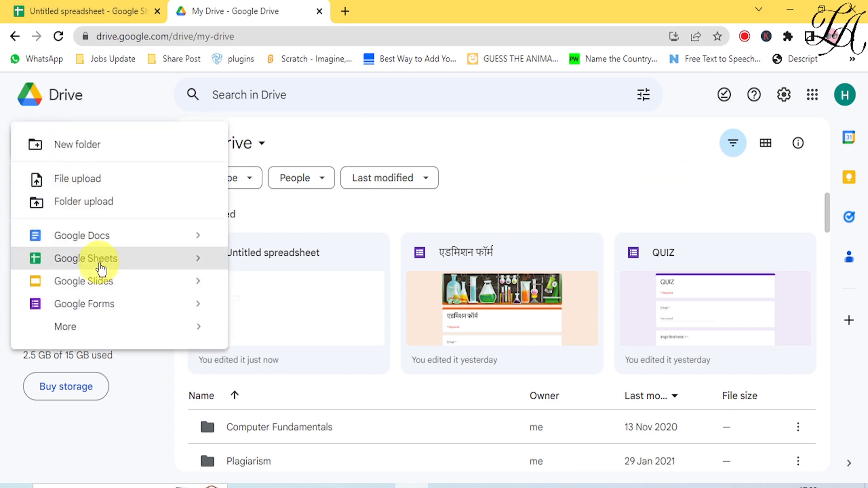
mouse_move(199, 267)
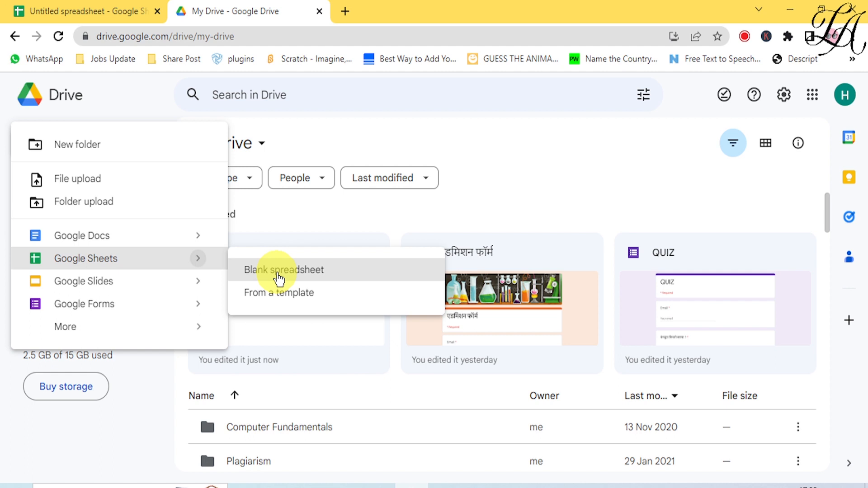
click(143, 141)
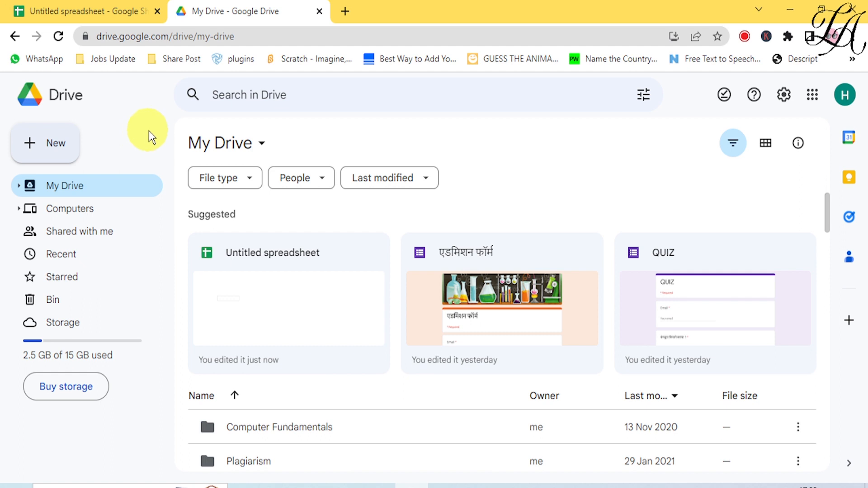
Go back to the browser's start page, open Google Sheets from the Google apps list and create a blank spreadsheet.
click(15, 37)
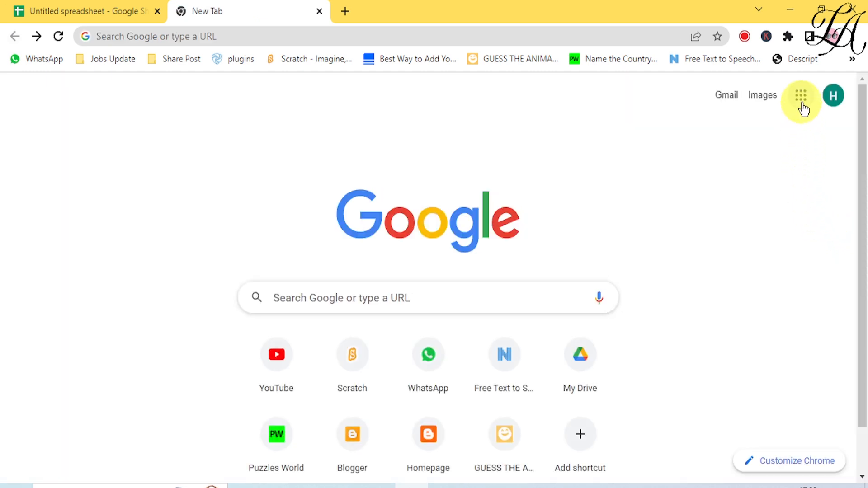
click(800, 96)
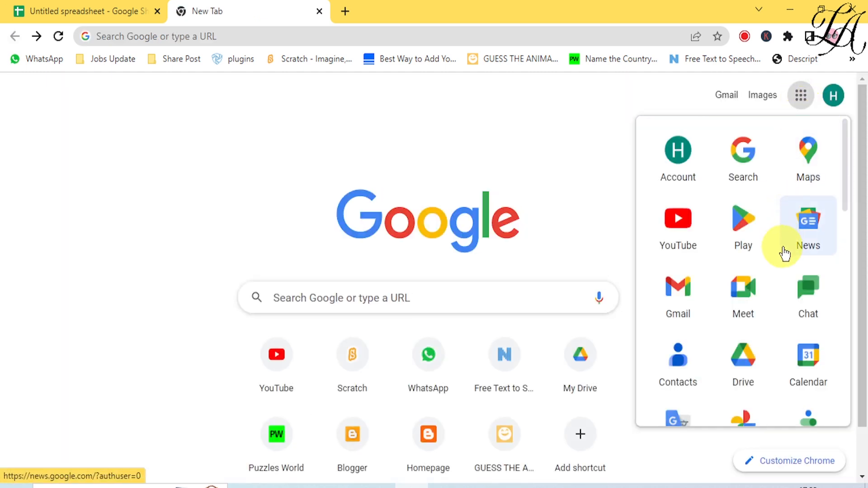
scroll(784, 289, down, 5)
scroll(784, 311, down, 2)
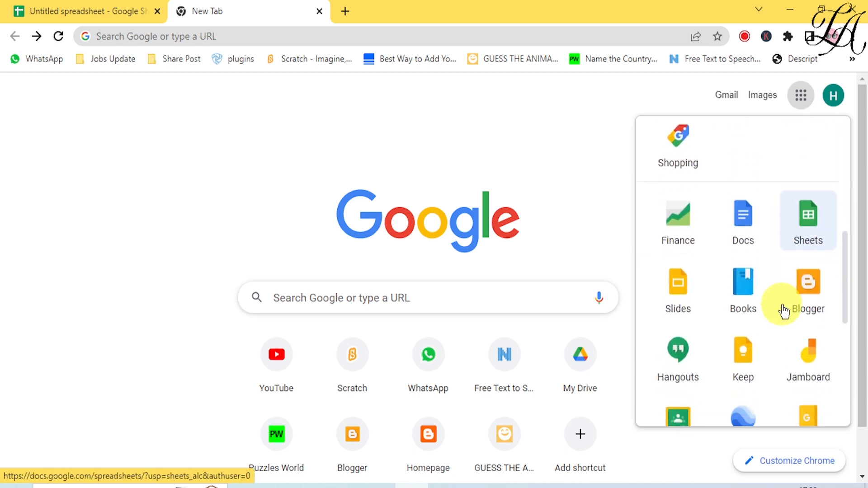
click(808, 220)
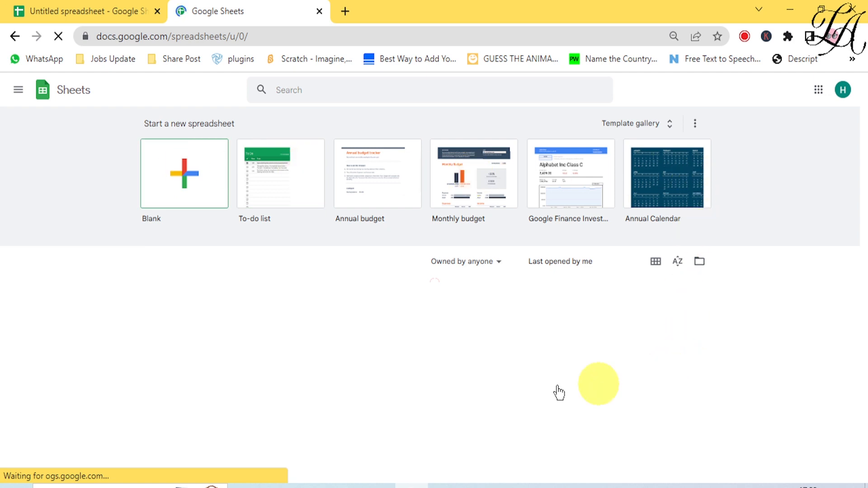
click(190, 180)
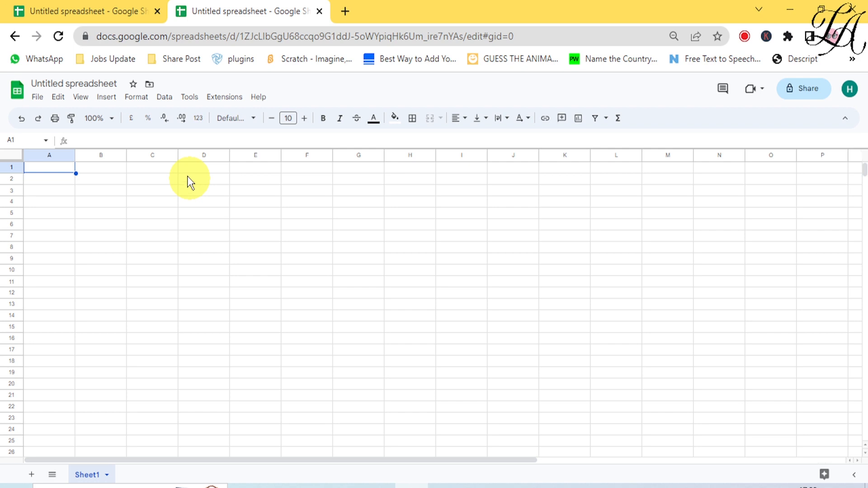
Return to the first untitled spreadsheet and enter the date 1/1/2023 in cell B4 of Sheet1.
click(114, 11)
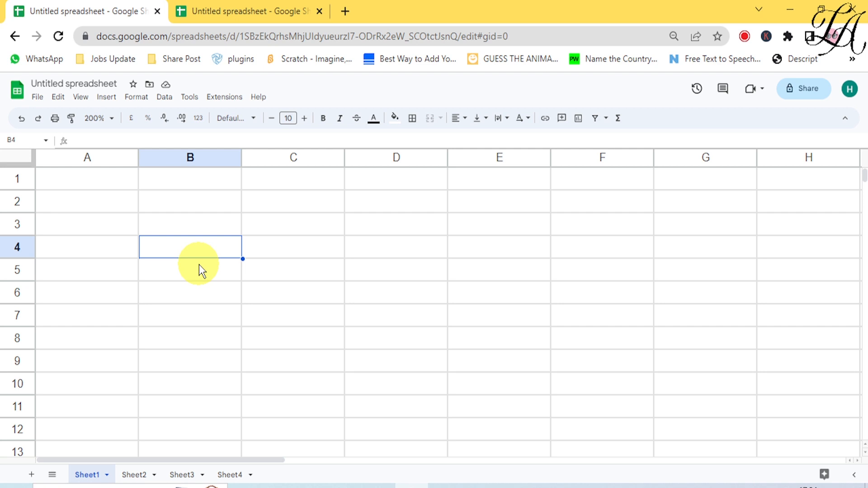
text(1)
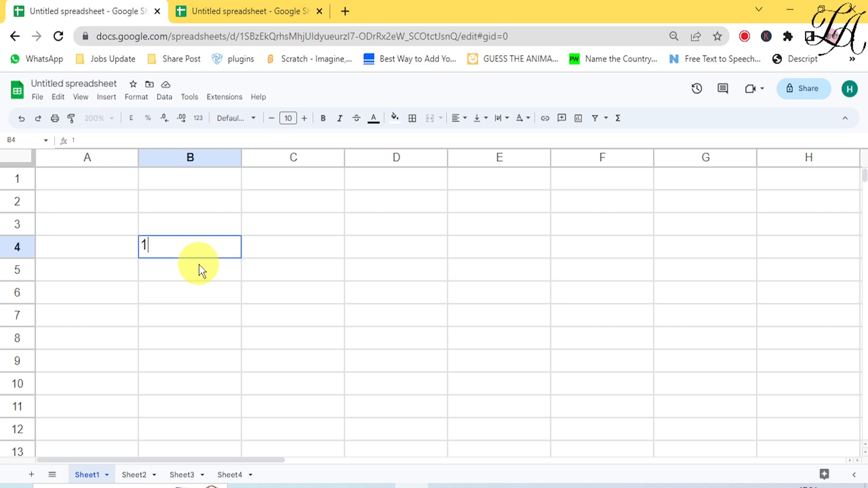
text(/1/2023)
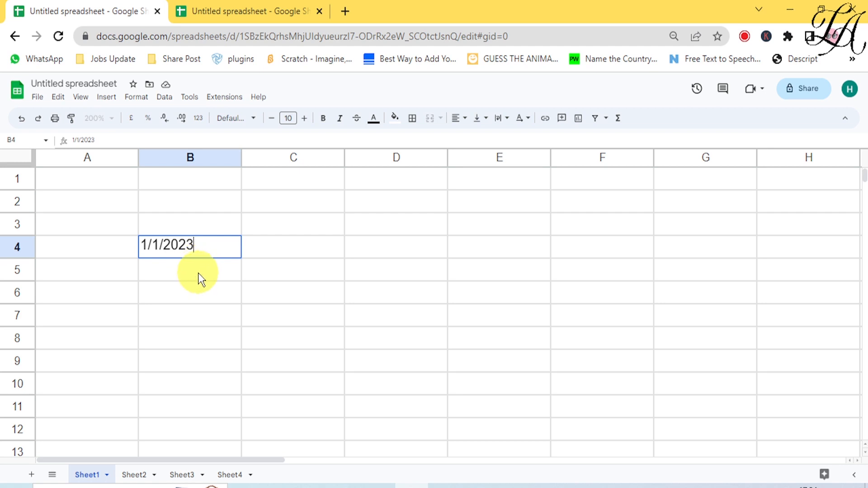
key(Return)
click(197, 251)
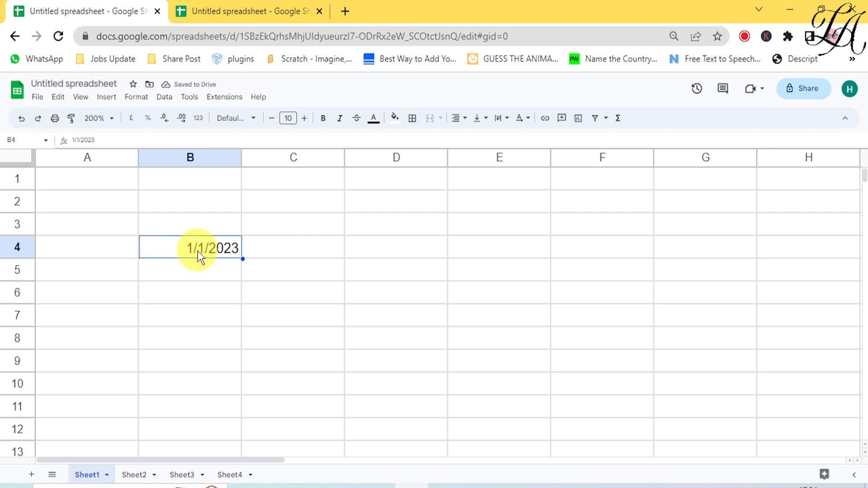
Change the date in cell B4 to 16/3/2023 using the cell's calendar picker.
double_click(193, 251)
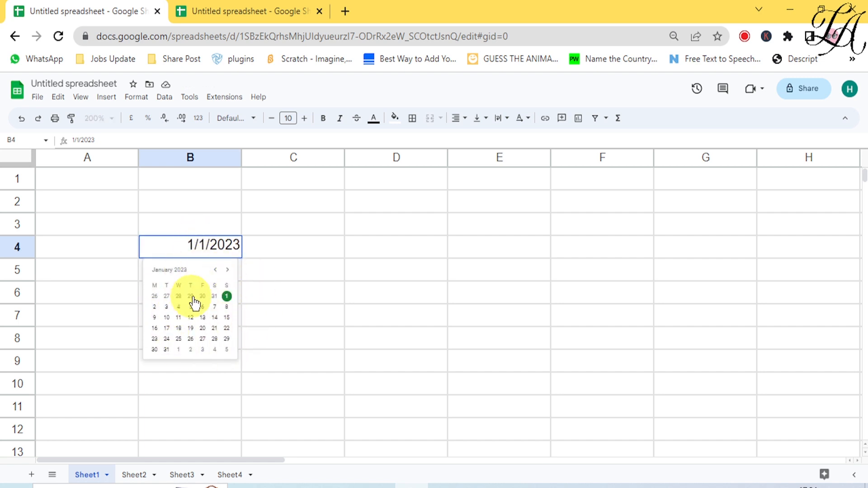
click(228, 270)
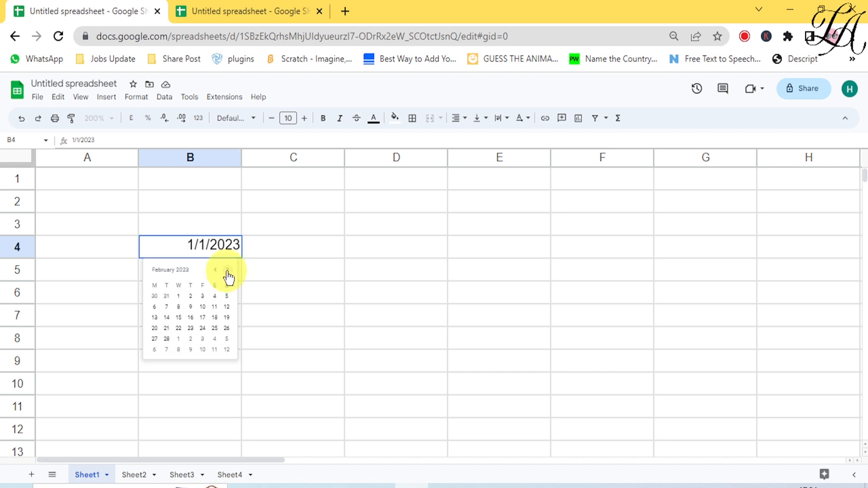
click(228, 270)
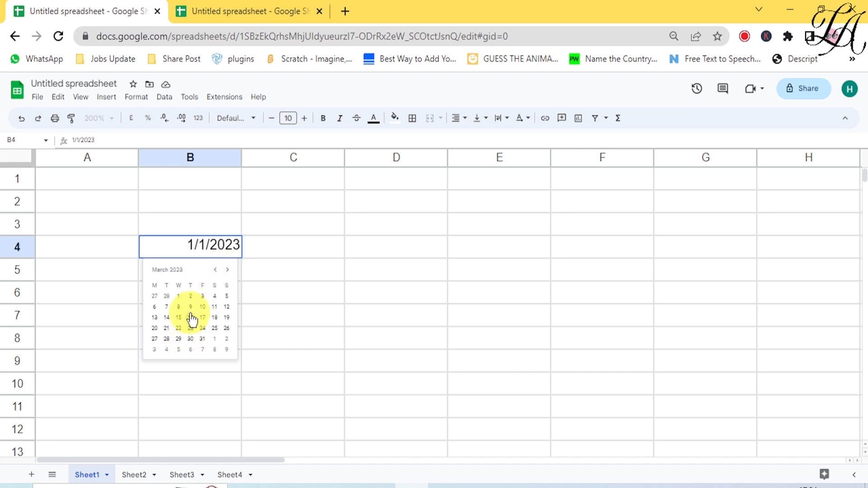
click(190, 318)
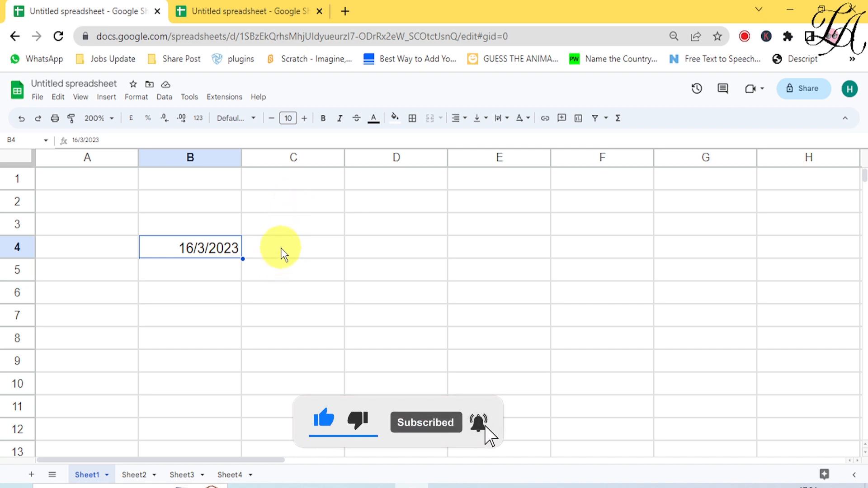
Add a data validation rule to C4:C9 with the criterion "Is valid date" that rejects invalid input.
drag(281, 248, 284, 360)
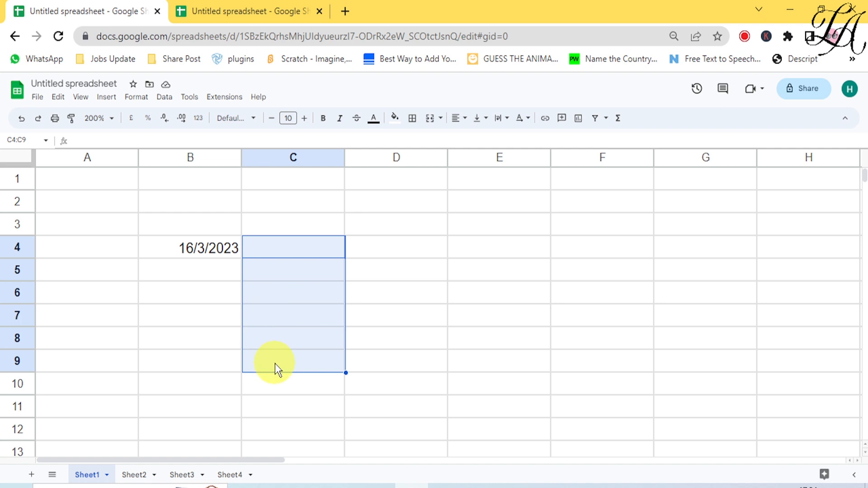
click(164, 98)
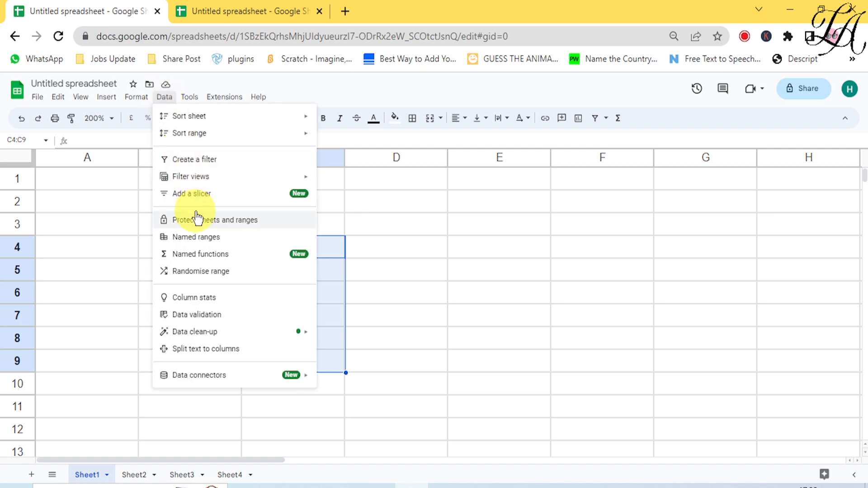
click(230, 320)
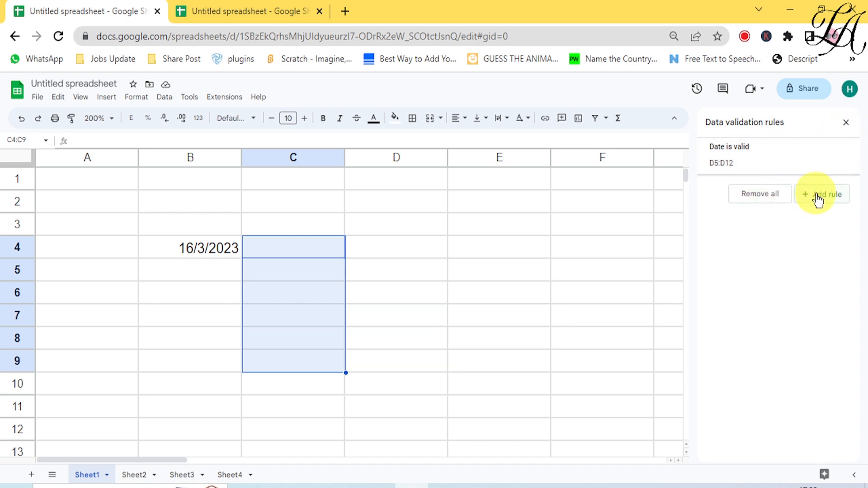
click(836, 199)
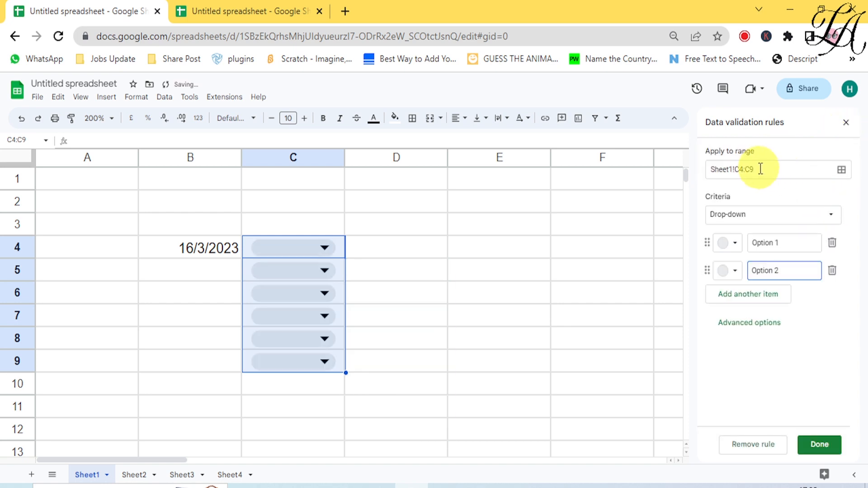
click(796, 217)
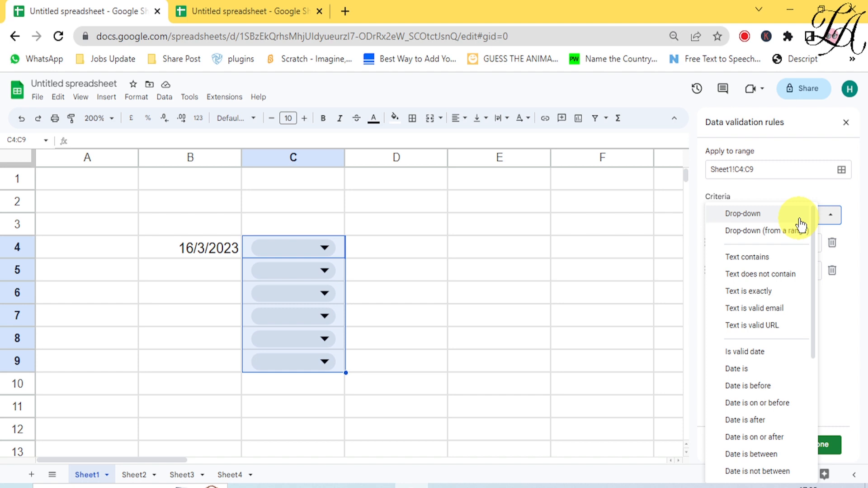
click(752, 351)
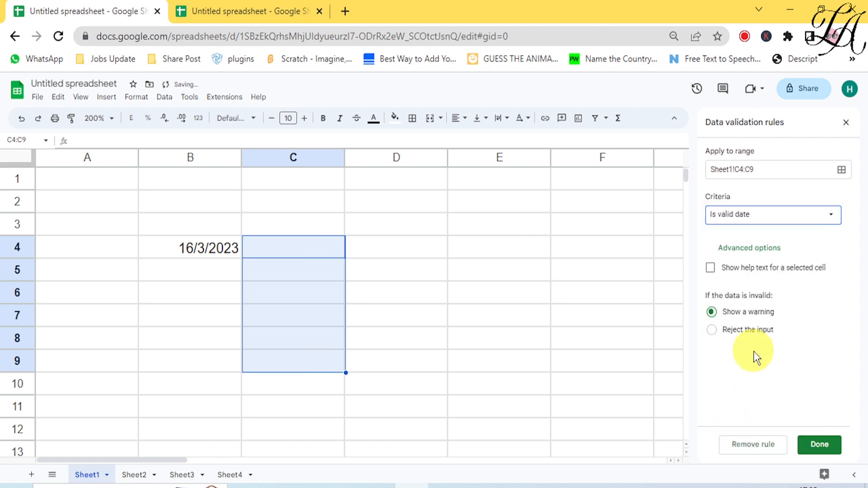
click(749, 328)
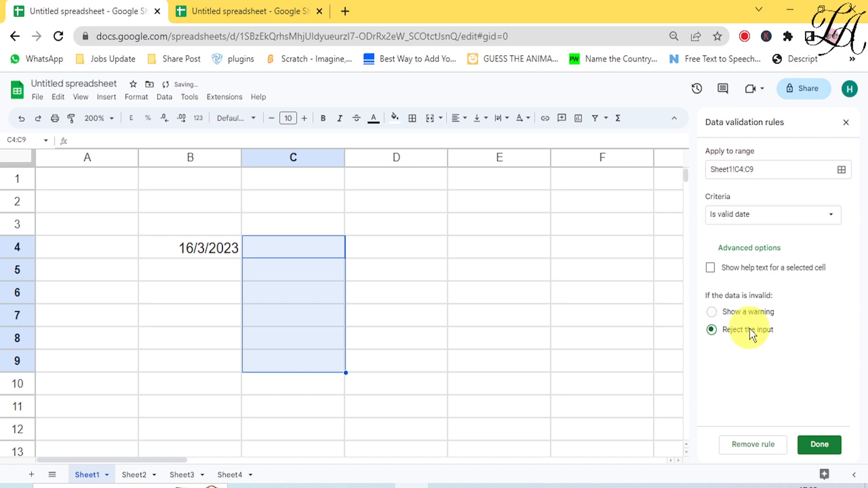
click(812, 449)
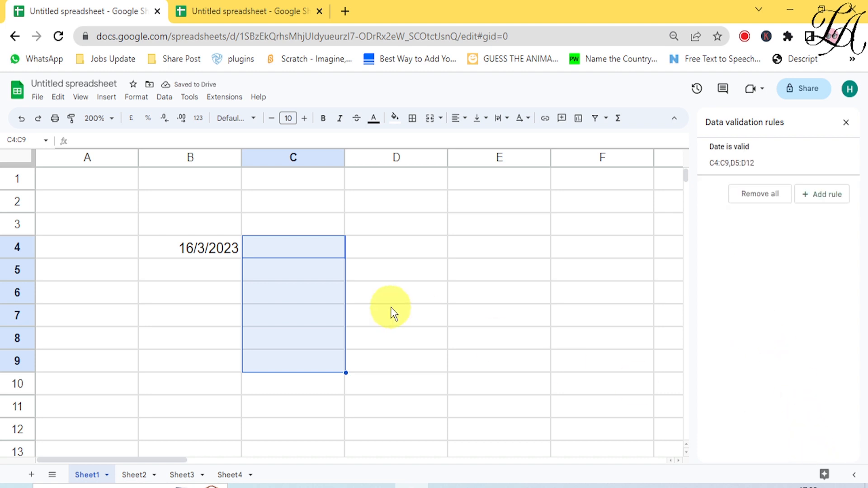
click(411, 286)
Fill cell C4 with 14/03/2023 using its calendar picker.
click(276, 253)
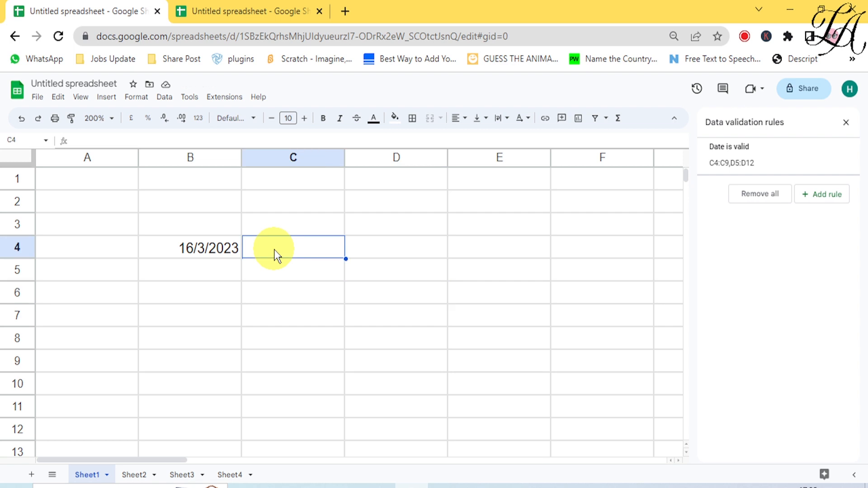
double_click(276, 250)
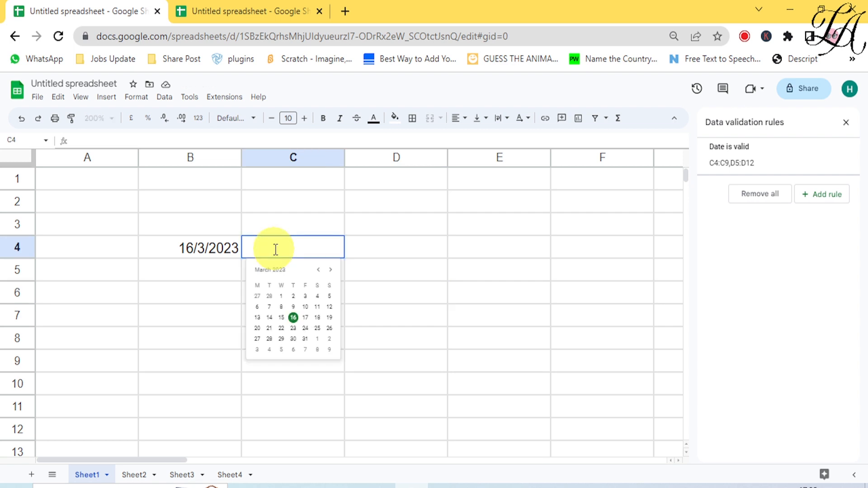
click(269, 318)
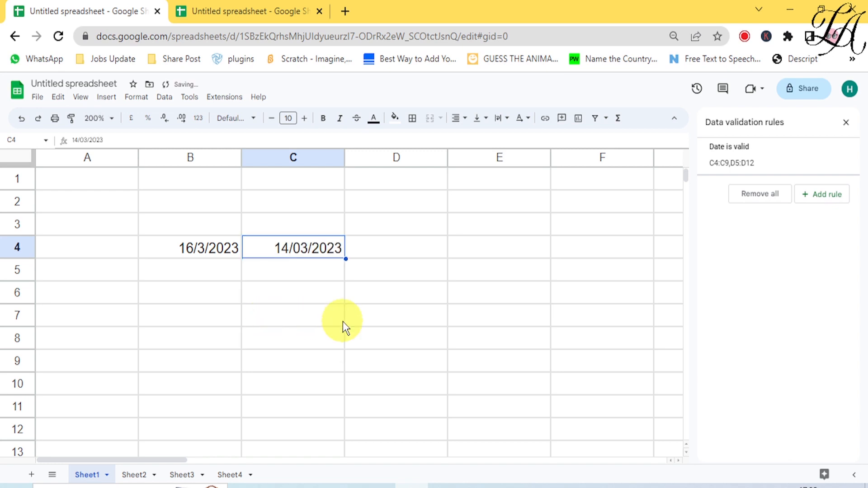
View the calendar picker in cell C5 and leave it without choosing a date.
click(277, 268)
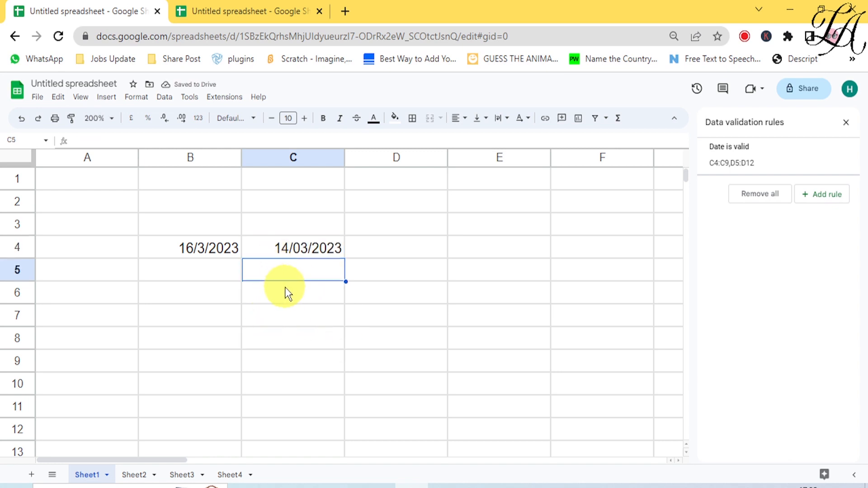
double_click(288, 276)
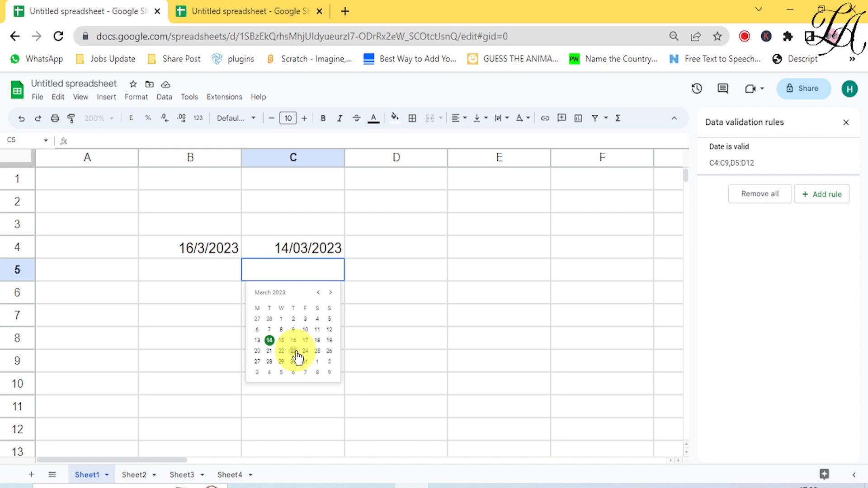
click(375, 306)
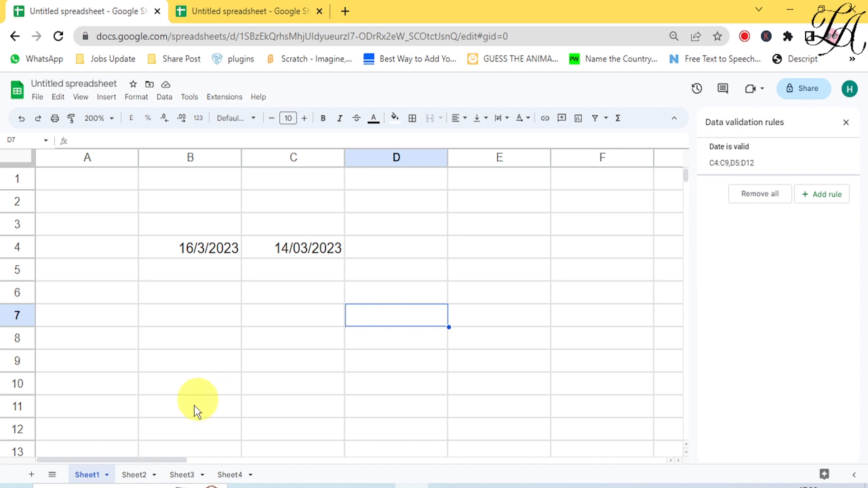
On Sheet2, insert the desktop picture 3.jpg as an image inside cell C3 under PHOTO.
click(136, 476)
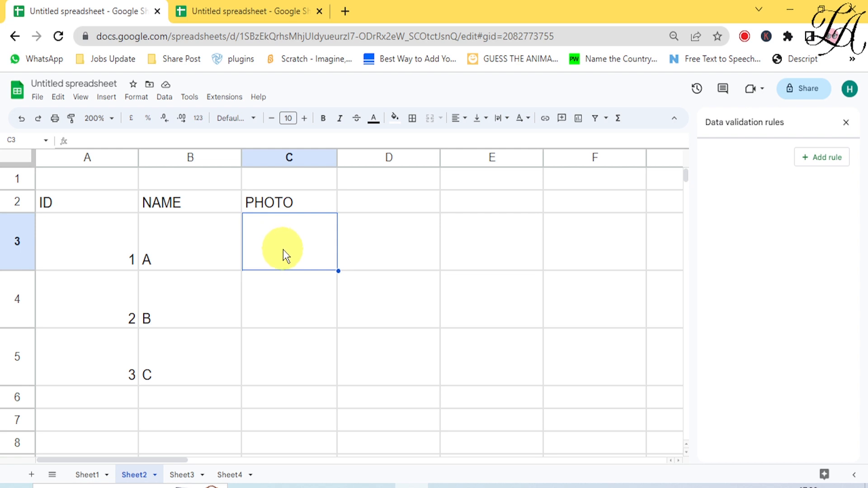
click(107, 97)
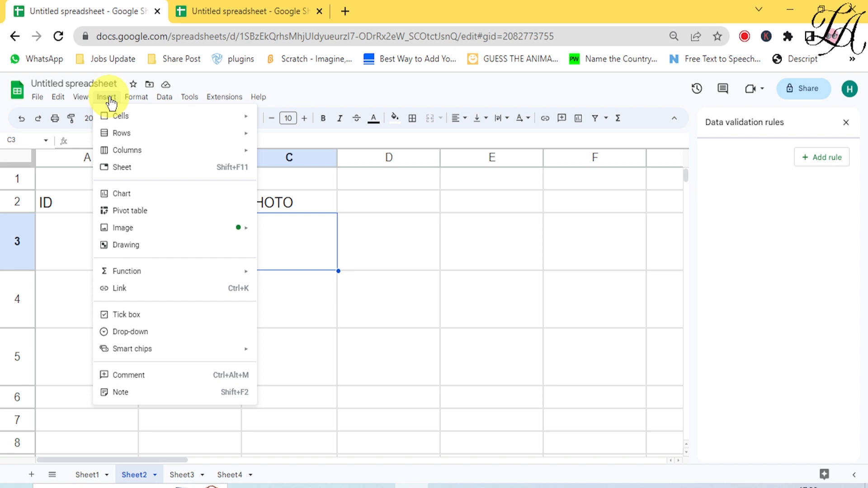
mouse_move(138, 231)
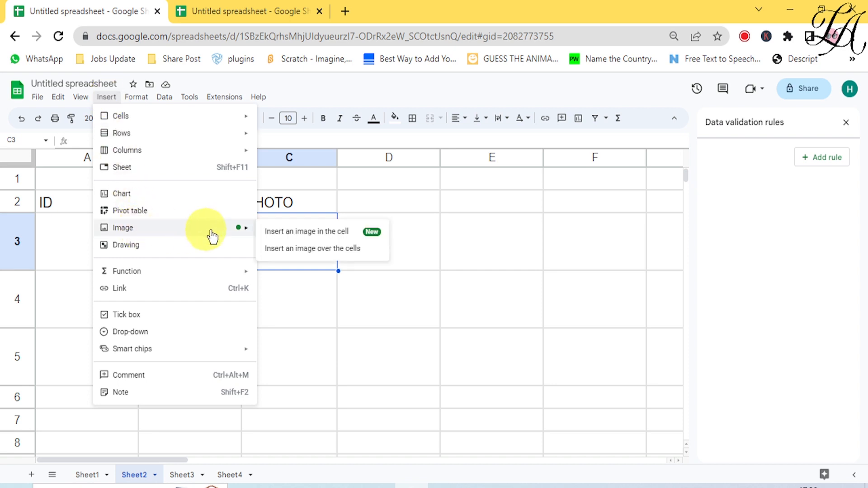
click(307, 231)
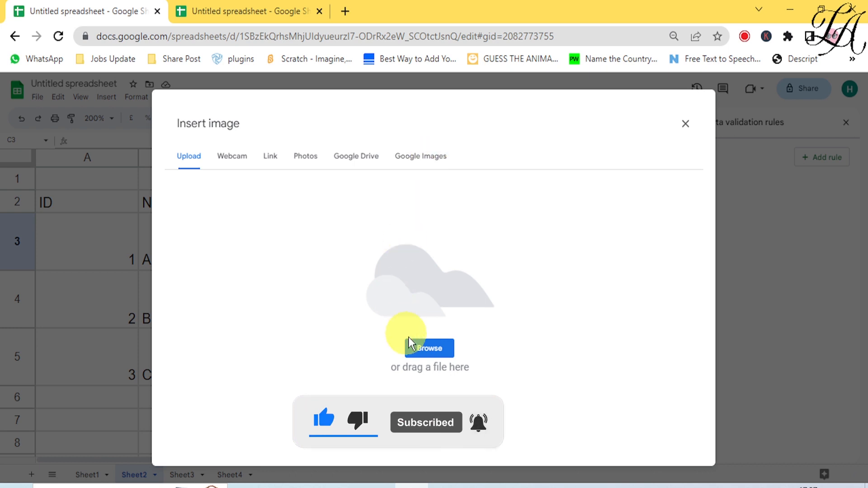
click(429, 348)
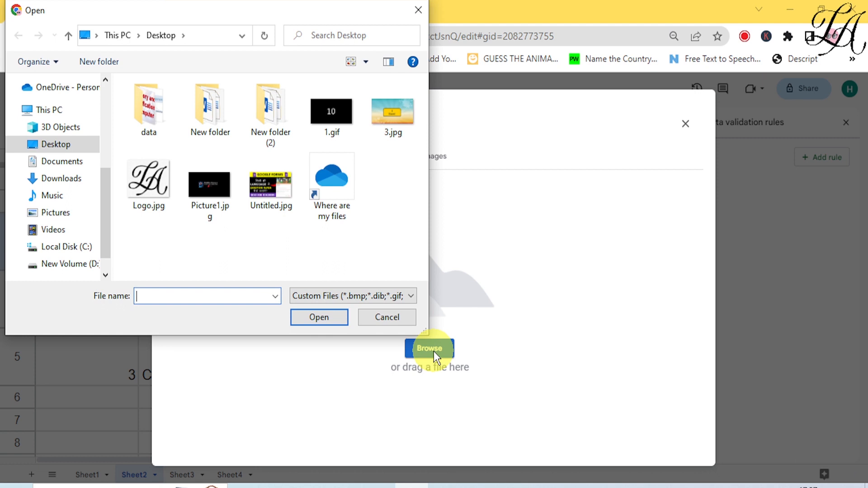
click(389, 116)
click(311, 320)
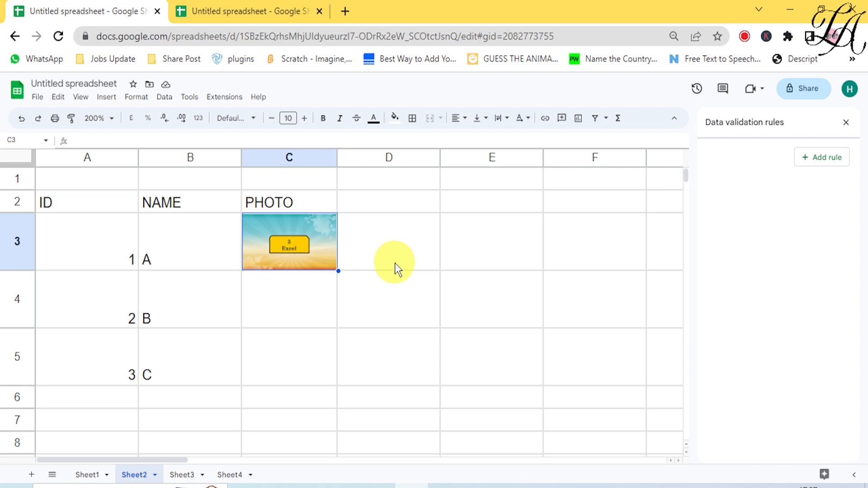
Insert 3.jpg from the desktop as an image over the cells, starting at cell E3.
click(256, 316)
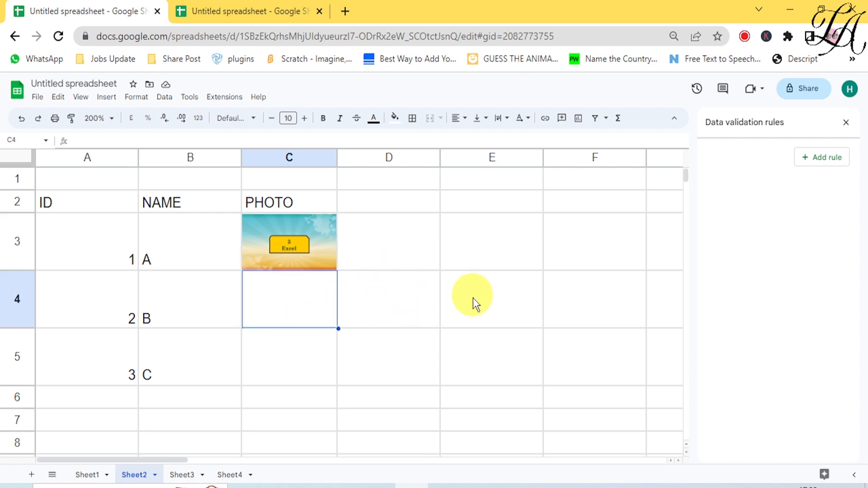
click(481, 248)
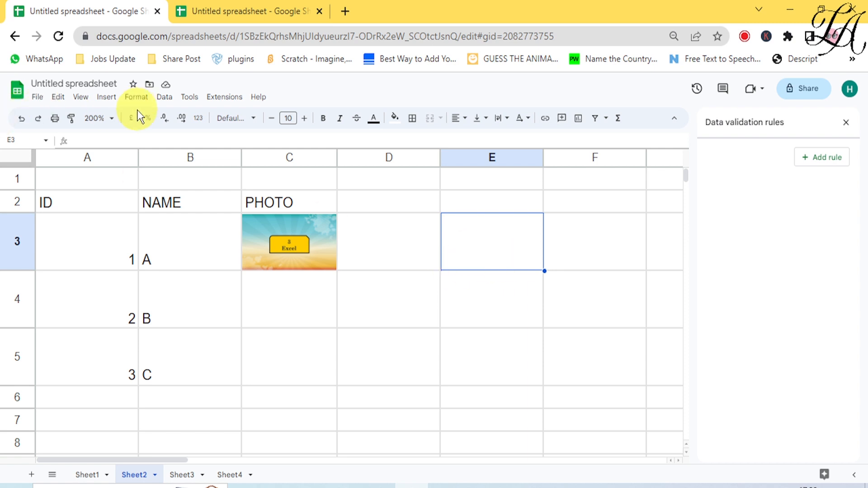
click(111, 100)
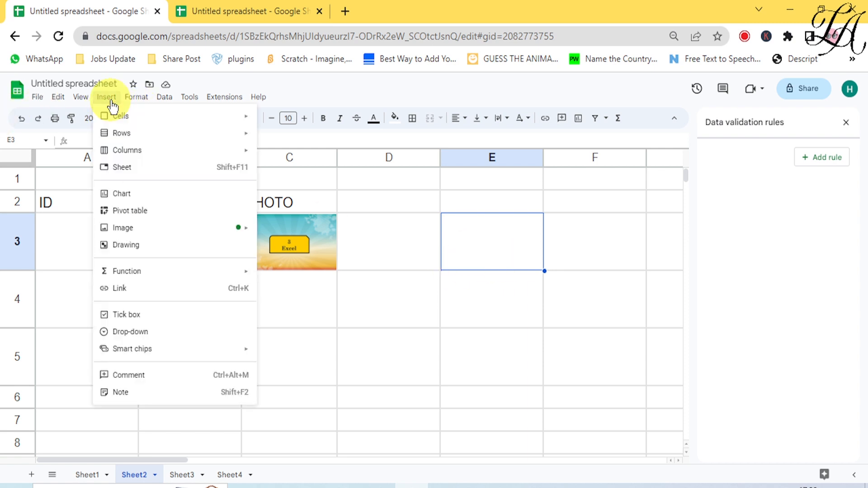
mouse_move(203, 231)
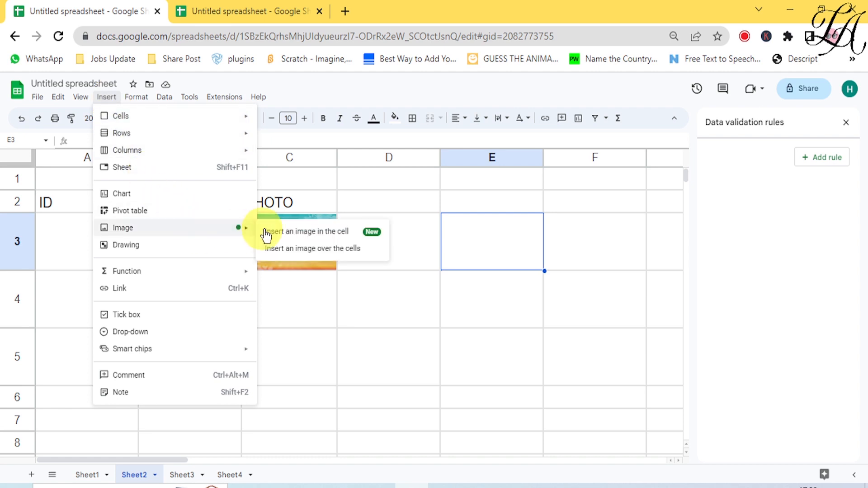
click(289, 254)
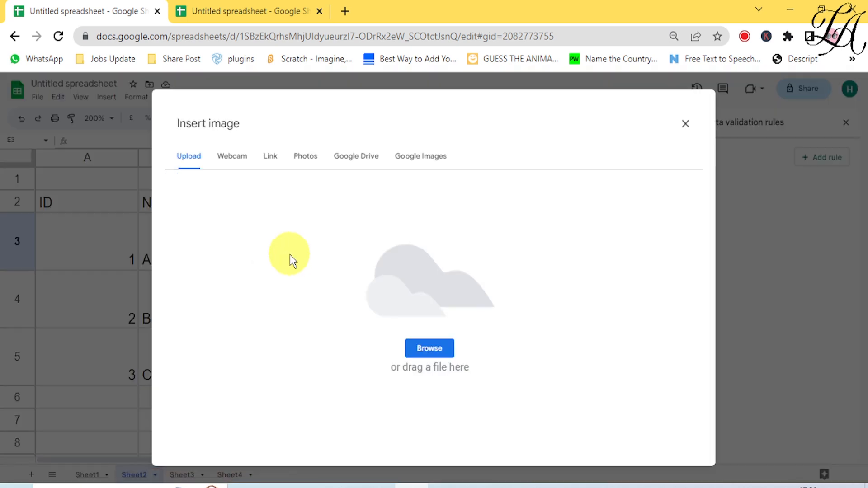
click(426, 346)
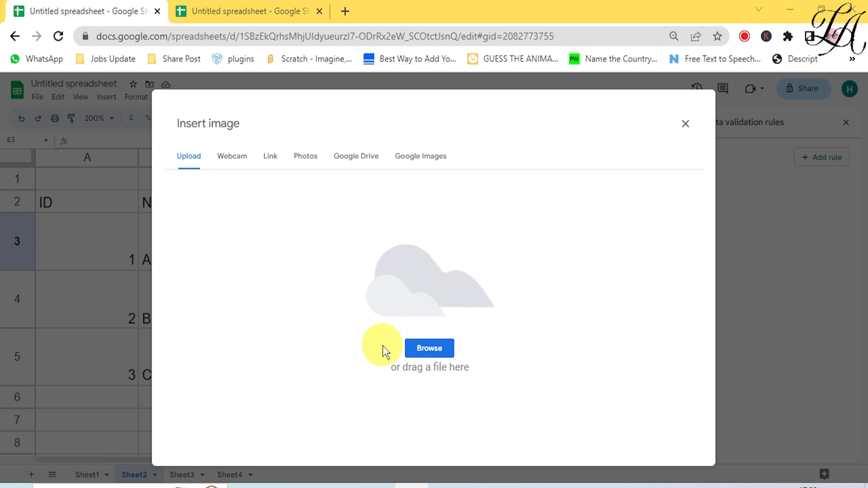
click(390, 127)
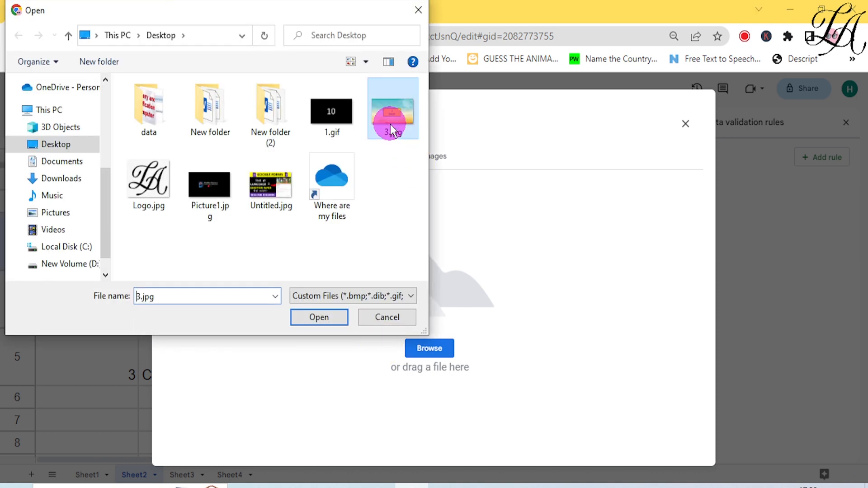
click(334, 316)
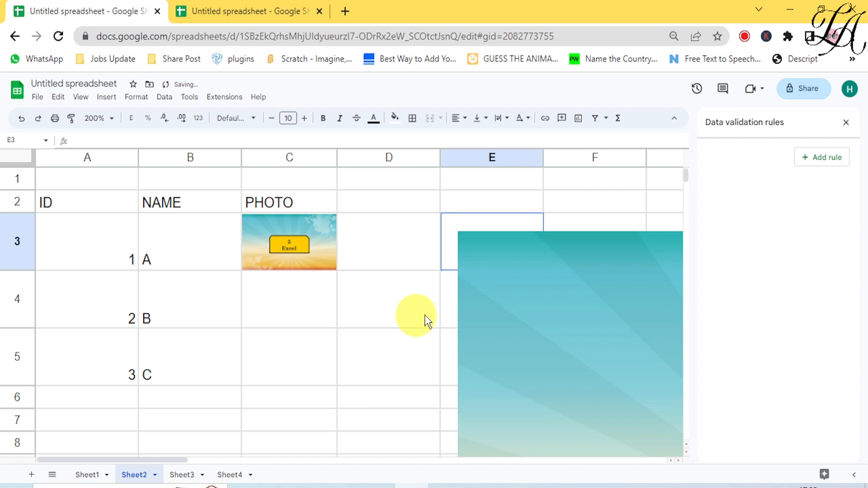
Move the floating image into cell C4 using the option to put it in the selected cell.
mouse_move(177, 459)
mouse_down()
mouse_move(240, 459)
mouse_move(318, 477)
mouse_move(345, 474)
mouse_move(219, 458)
mouse_move(365, 468)
mouse_move(179, 452)
mouse_up()
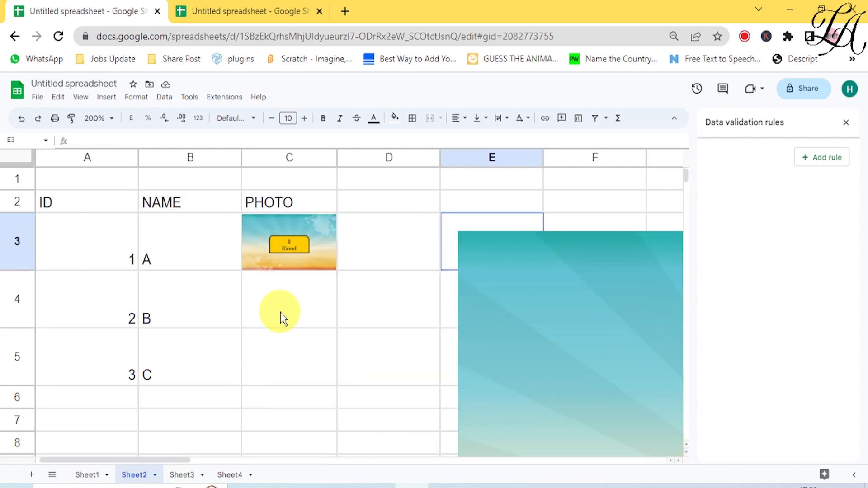
click(267, 307)
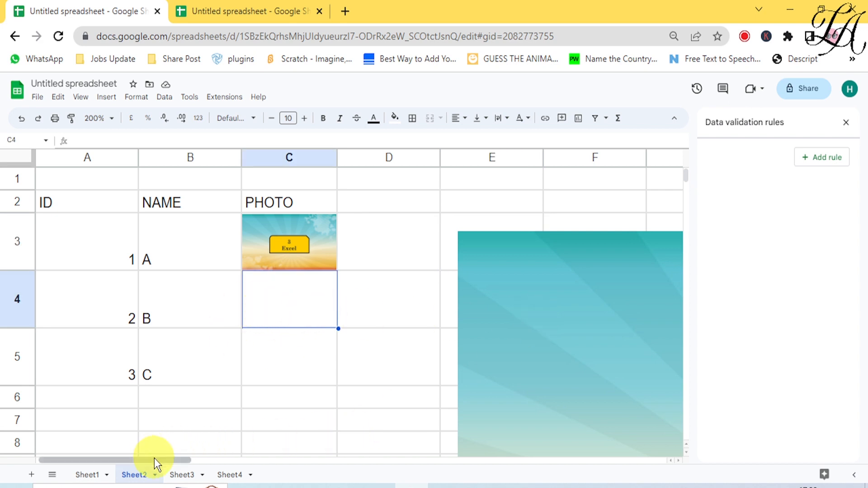
drag(153, 457, 346, 473)
click(498, 310)
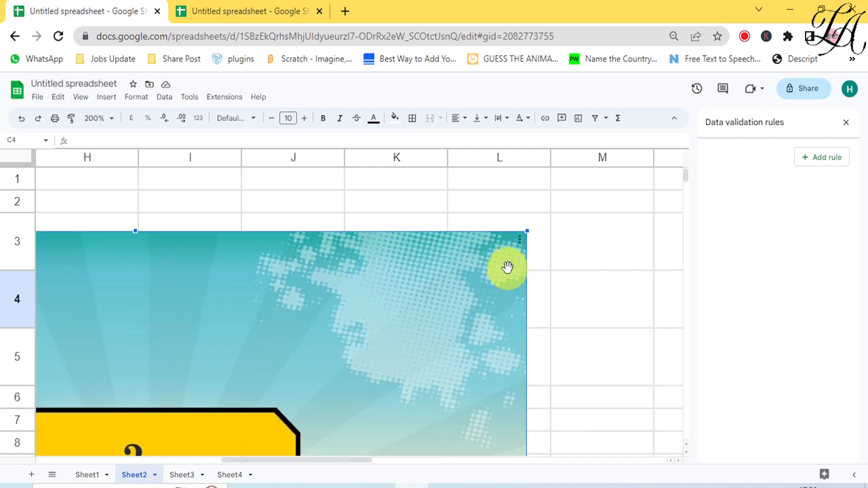
click(520, 238)
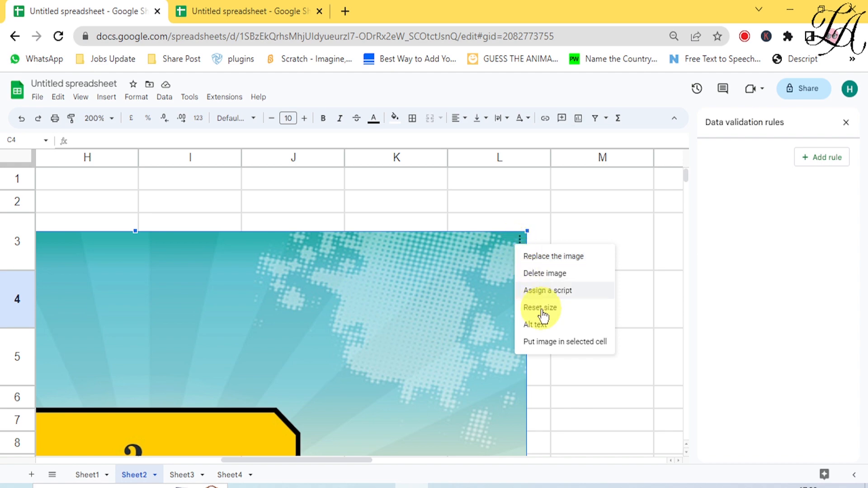
click(554, 346)
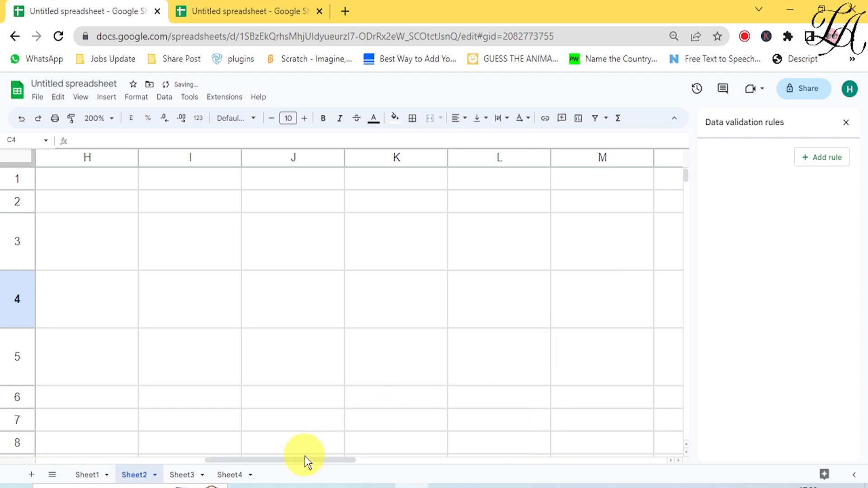
drag(305, 456, 85, 457)
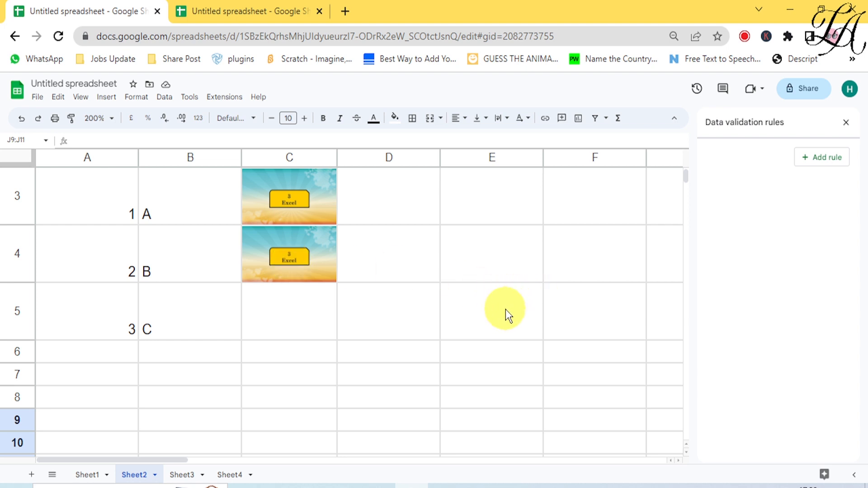
Enter the headers ID in cell E2 and PHOTO in cell F2.
scroll(505, 309, up, 2)
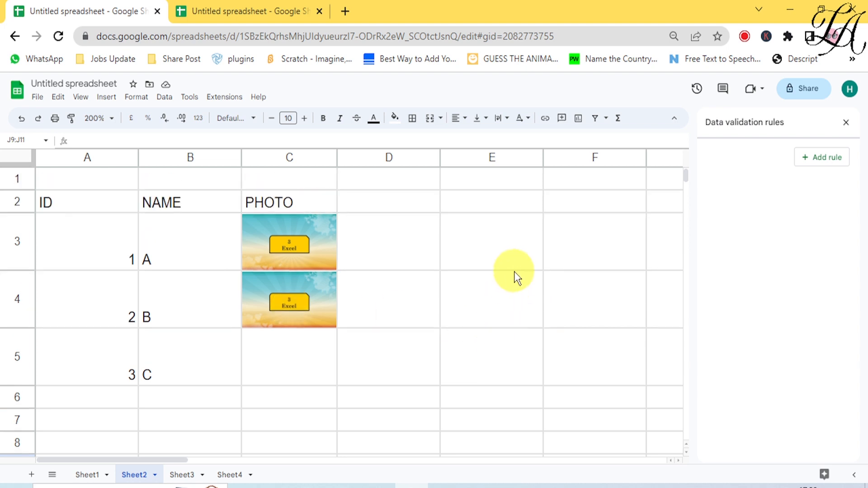
click(487, 208)
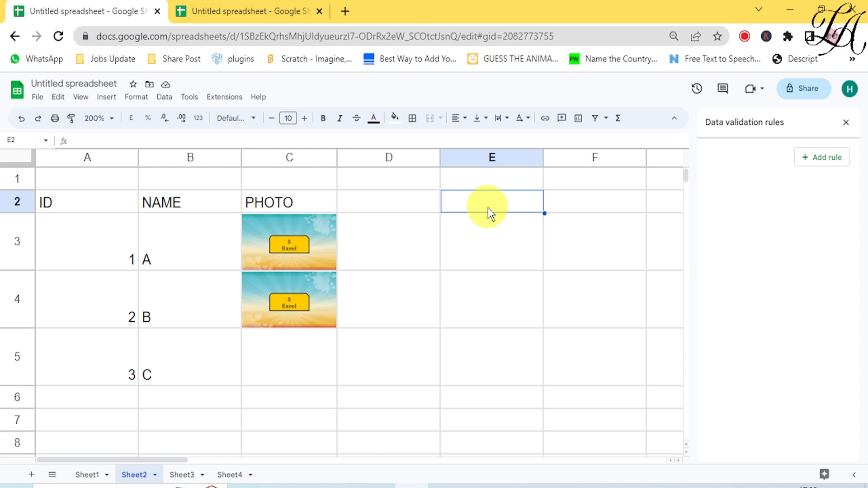
text(ID)
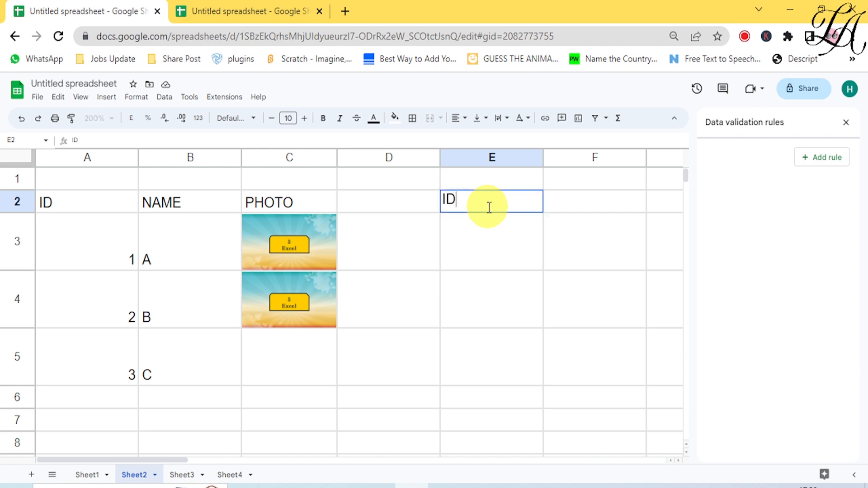
key(Tab)
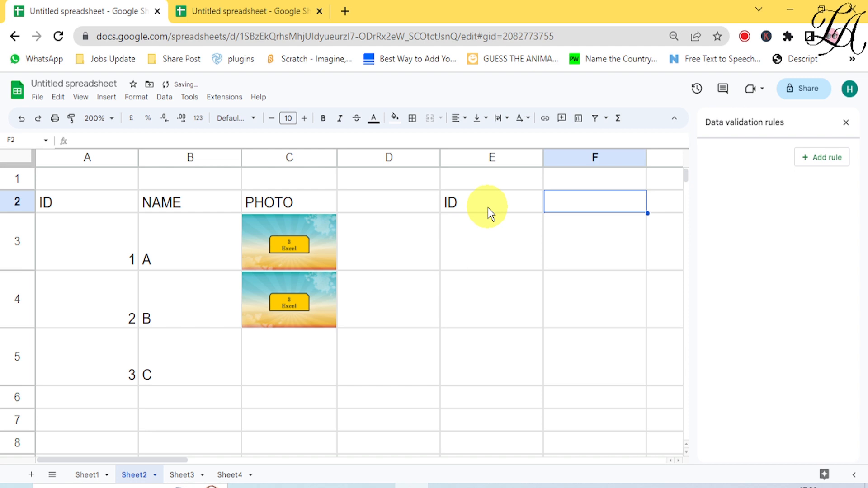
text(PHOTO)
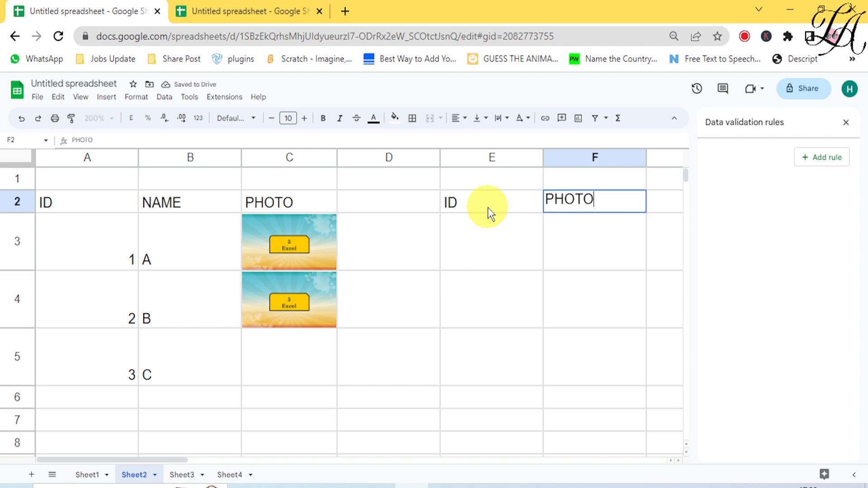
click(487, 251)
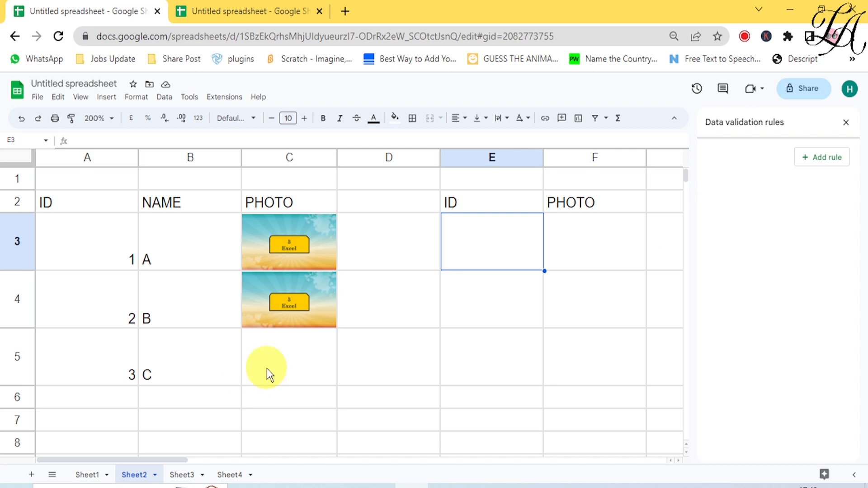
Insert Logo.jpg from the desktop as an image inside cell C5.
click(305, 364)
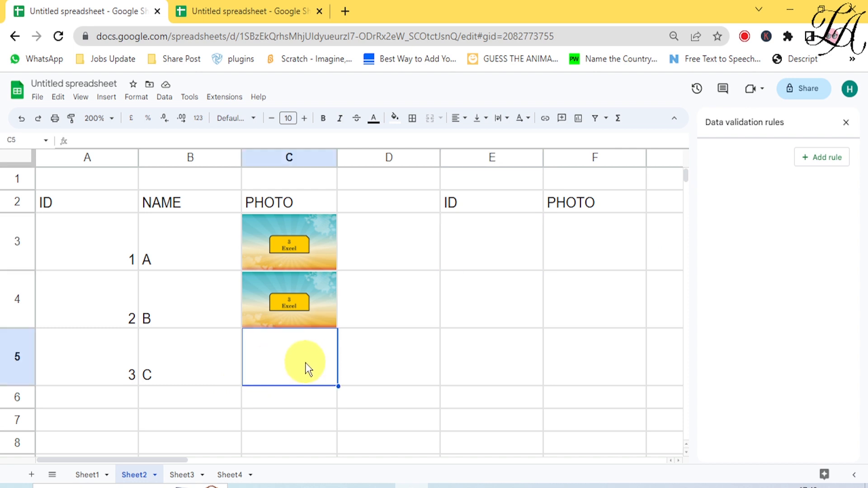
click(105, 97)
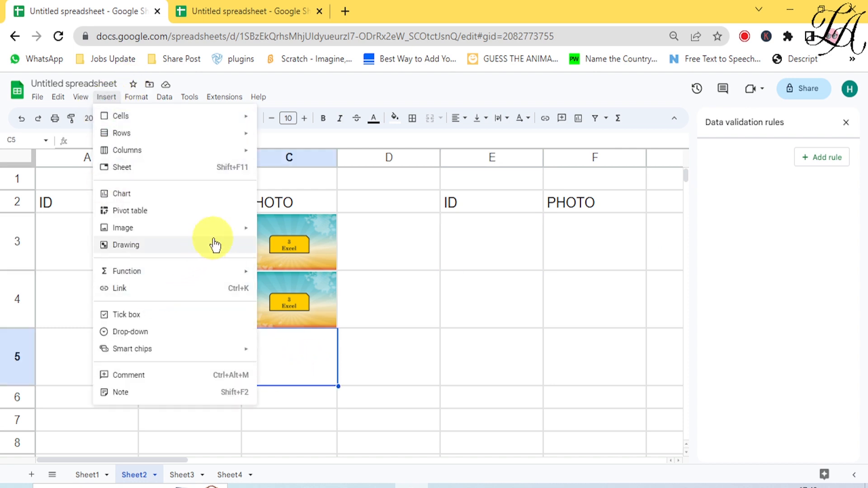
mouse_move(244, 230)
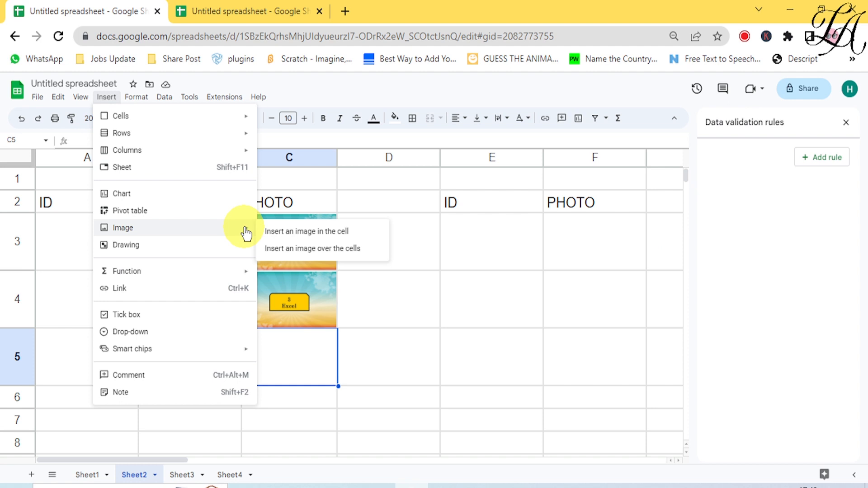
click(284, 235)
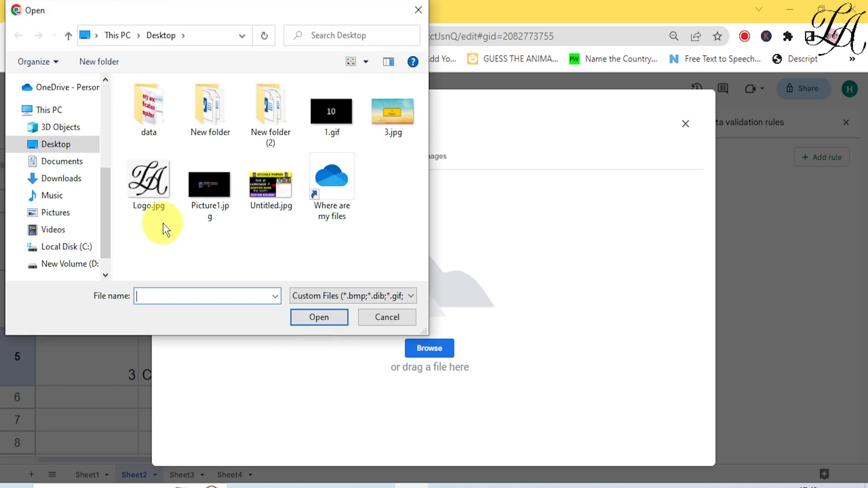
click(151, 190)
click(337, 319)
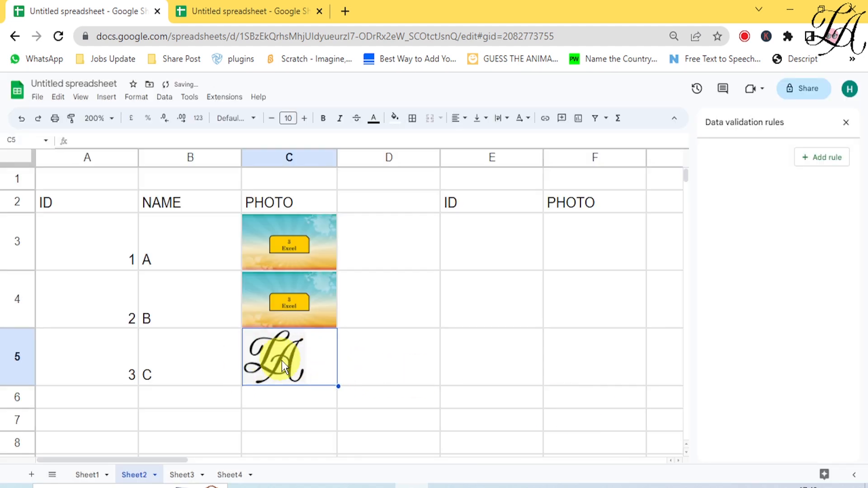
click(394, 364)
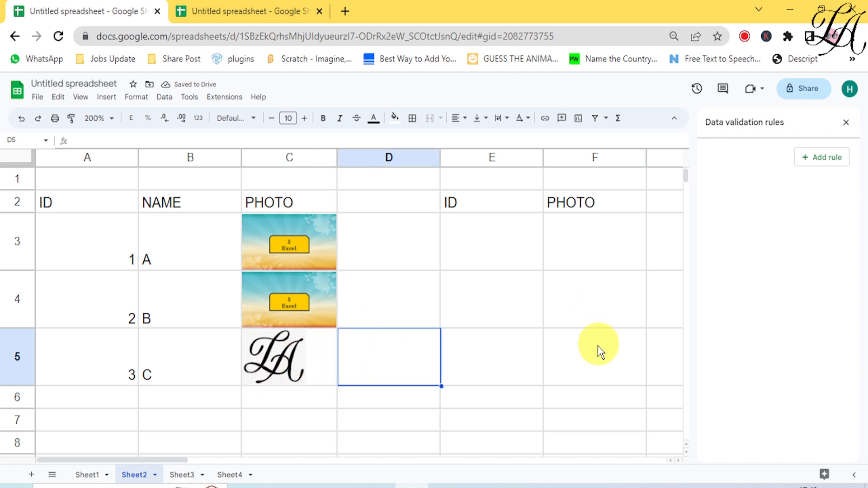
Enter the formula =VLOOKUP(E3,A2:C5,3,0) in cell F3 to look up the photo for the ID in E3.
click(510, 255)
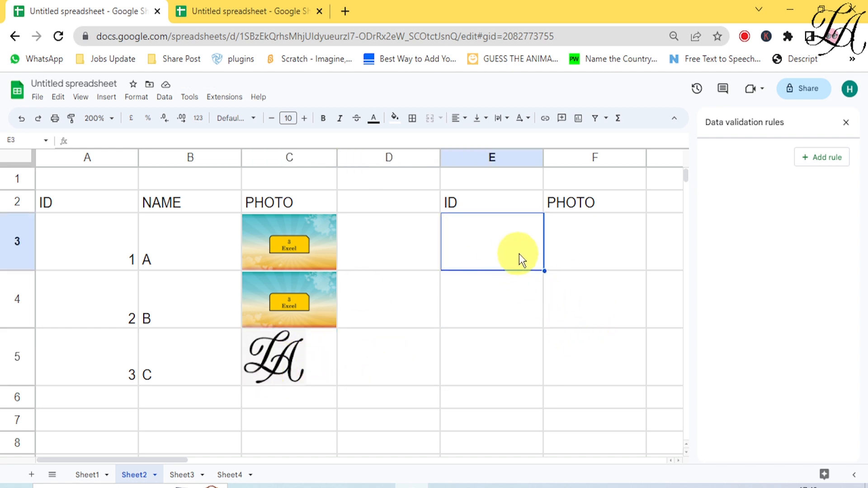
click(574, 242)
text(=)
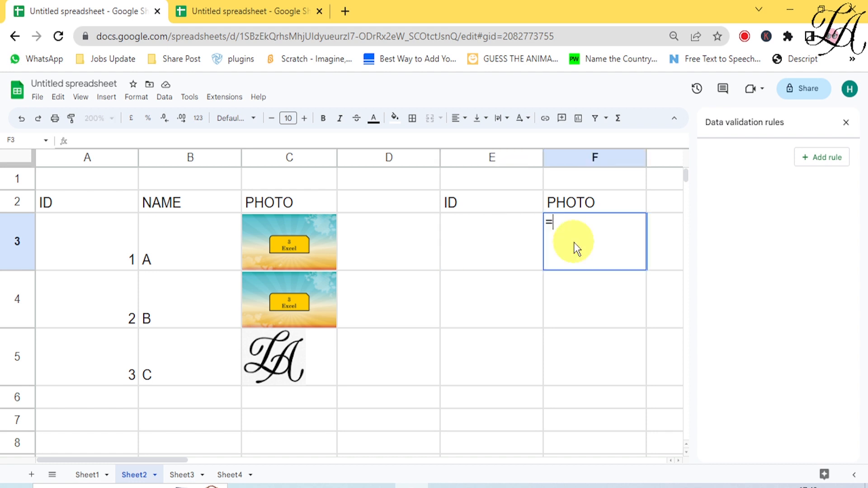
text(VLOOKUP()
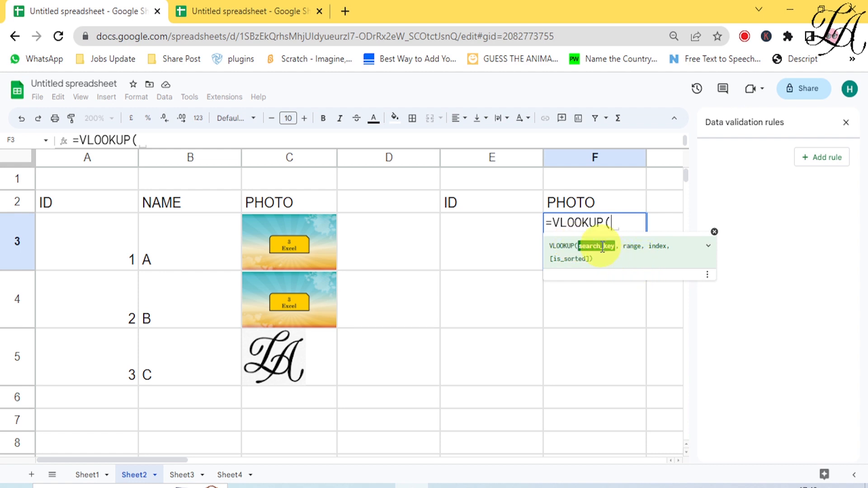
click(500, 238)
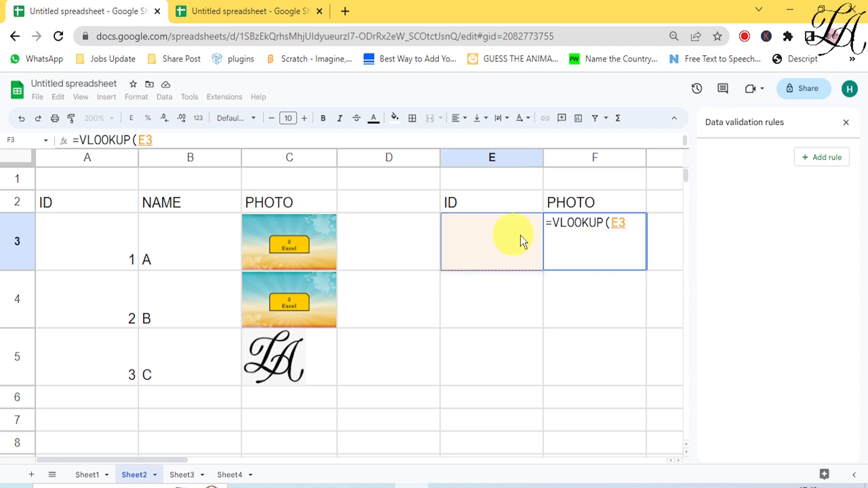
text(,)
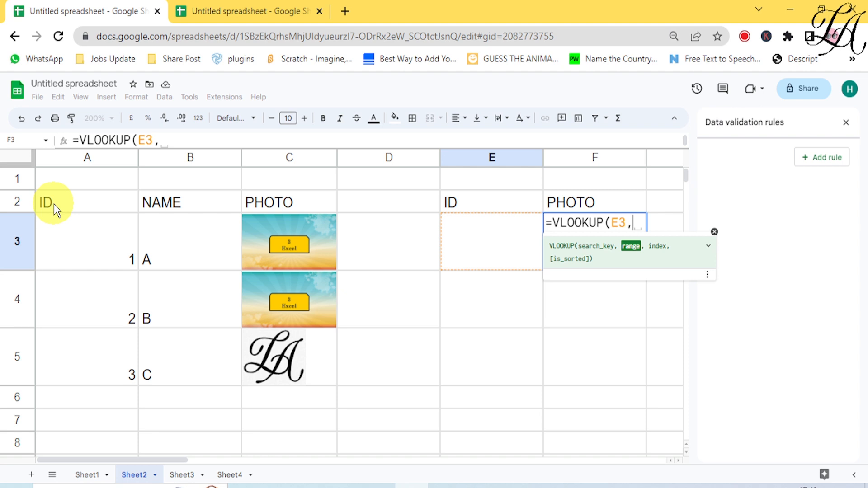
drag(54, 204, 313, 374)
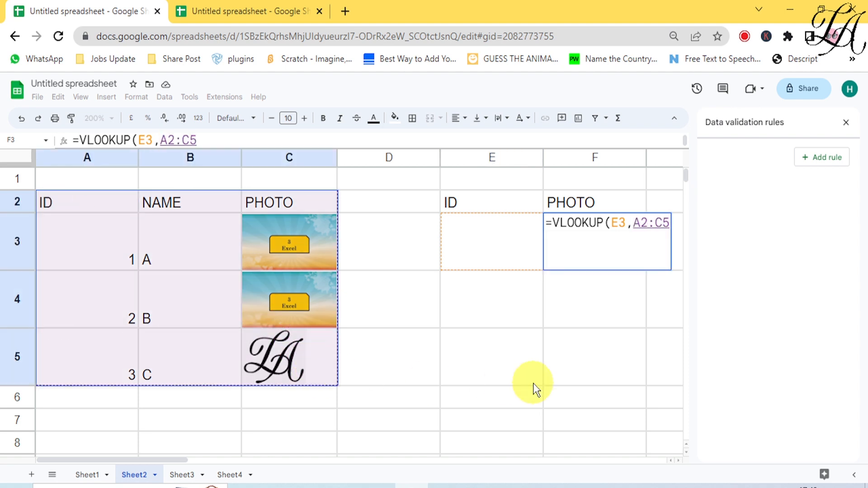
text(,)
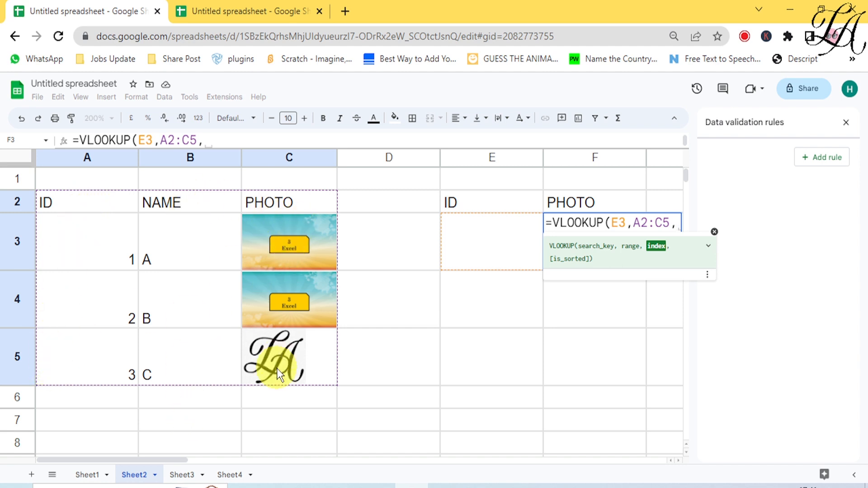
text(3, )
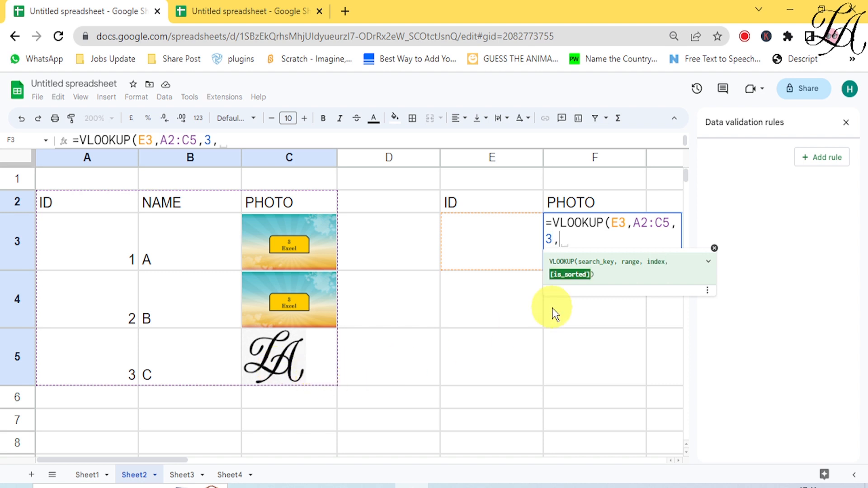
text(0))
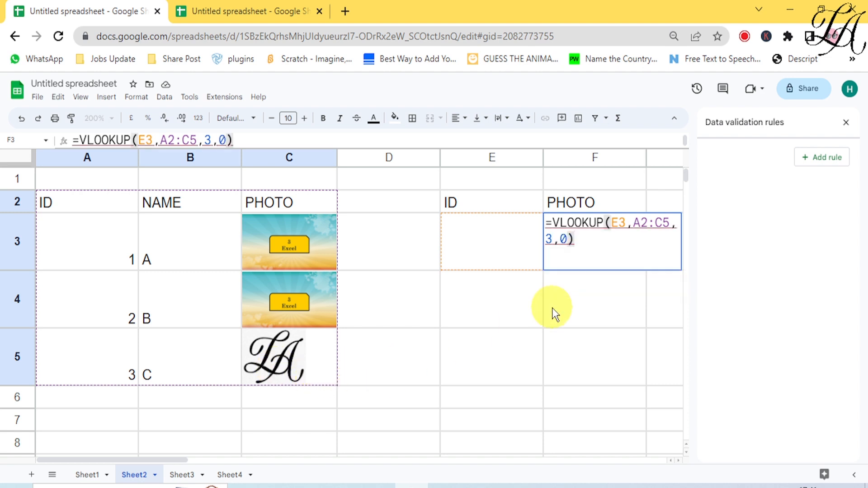
key(Return)
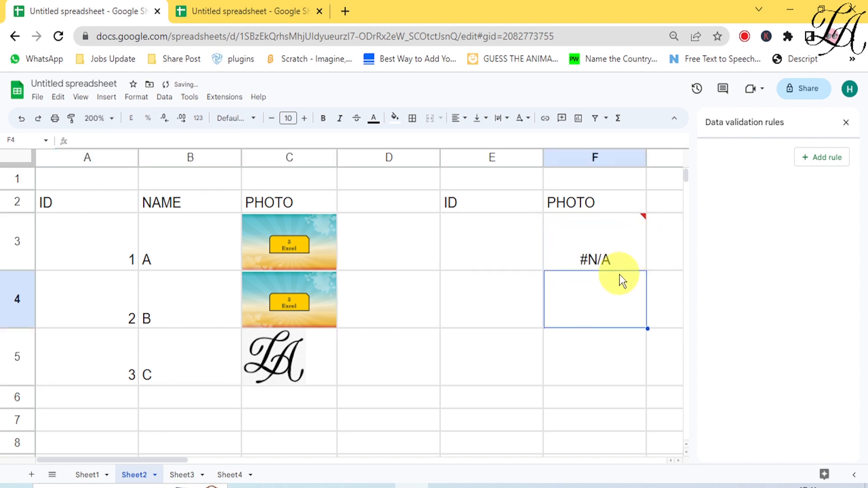
Test the photo lookup by entering ID 1 in cell E3 and replacing it with ID 3.
click(500, 242)
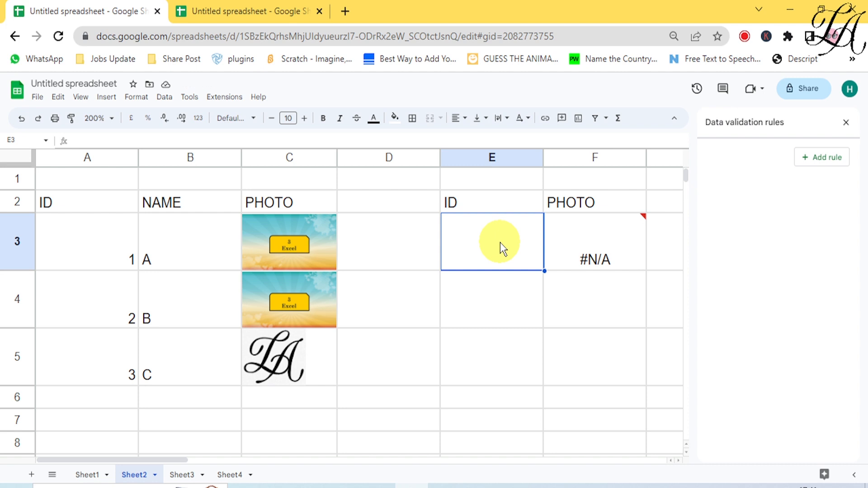
text(1)
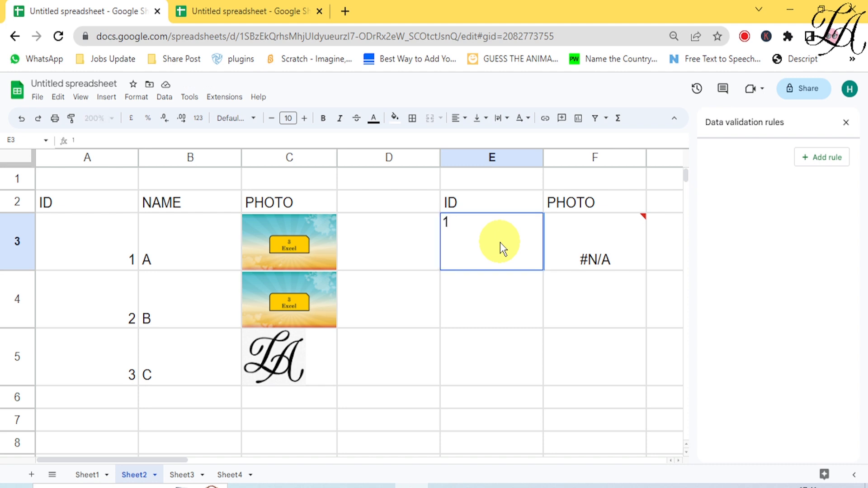
key(Return)
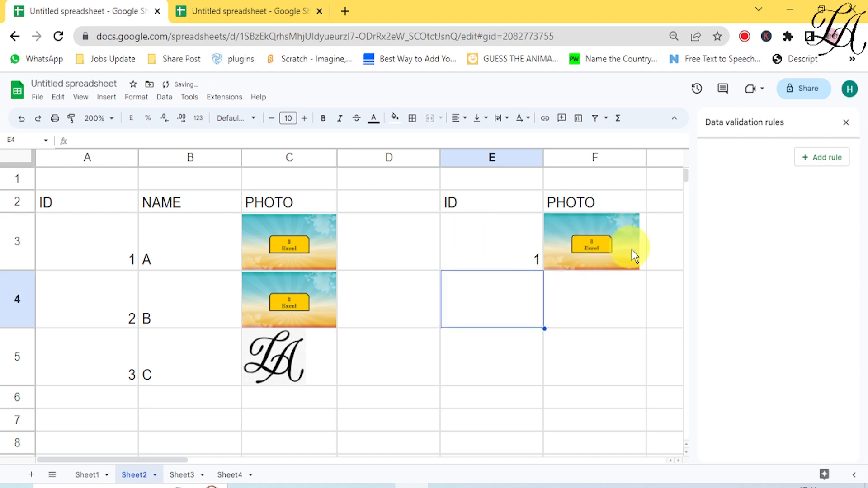
click(511, 246)
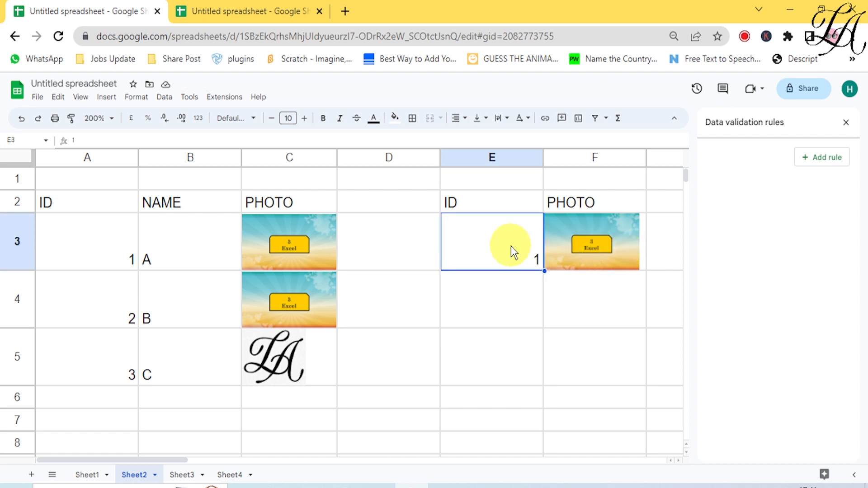
text(3)
key(Return)
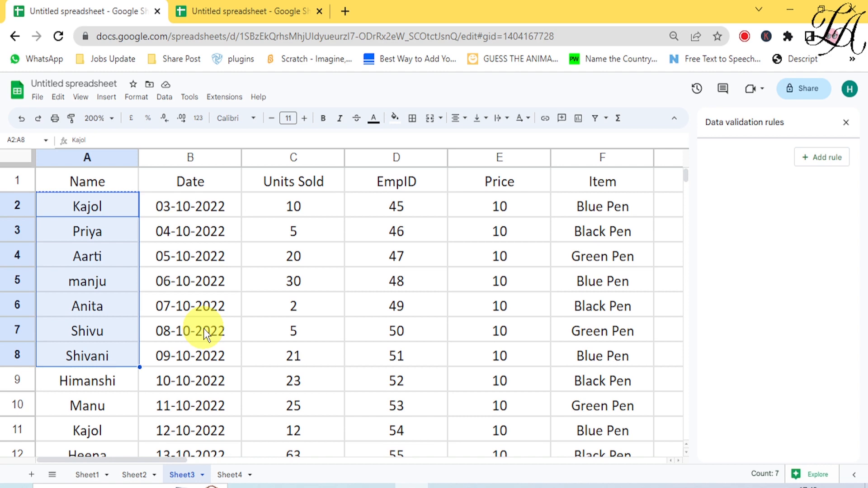
Insert a chart based on the data range A1:F16 in Sheet3.
click(347, 308)
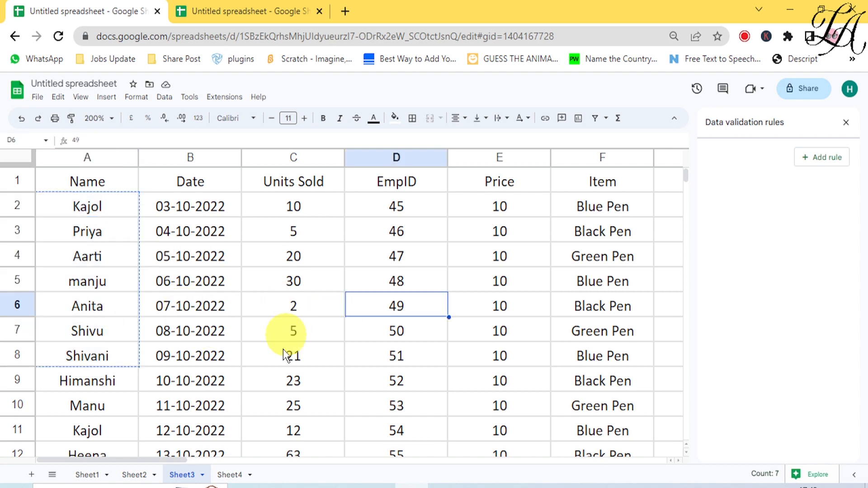
scroll(460, 388, down, 4)
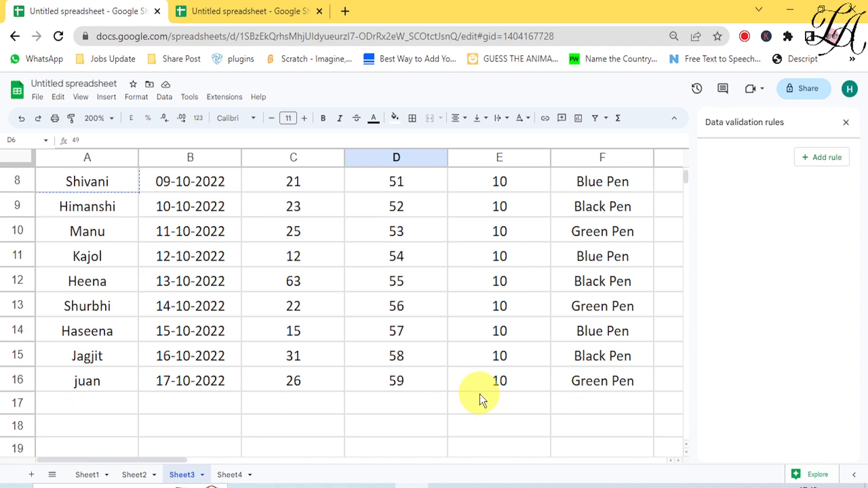
scroll(479, 394, up, 3)
scroll(469, 377, up, 1)
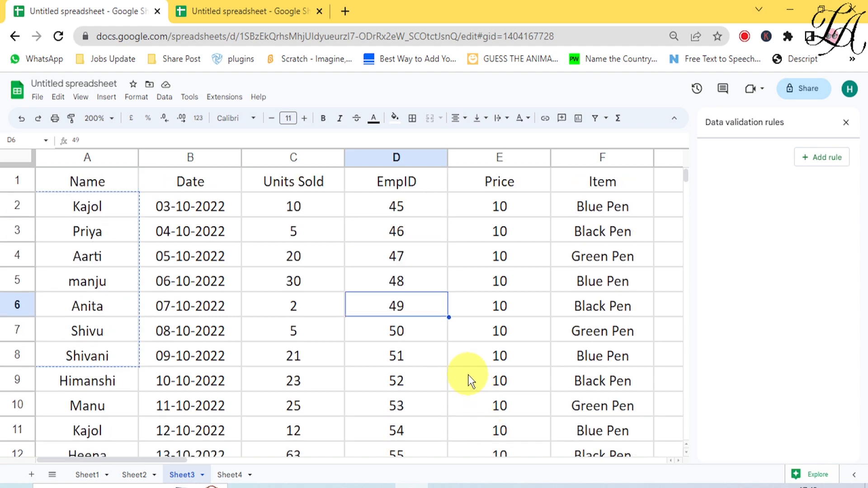
click(294, 280)
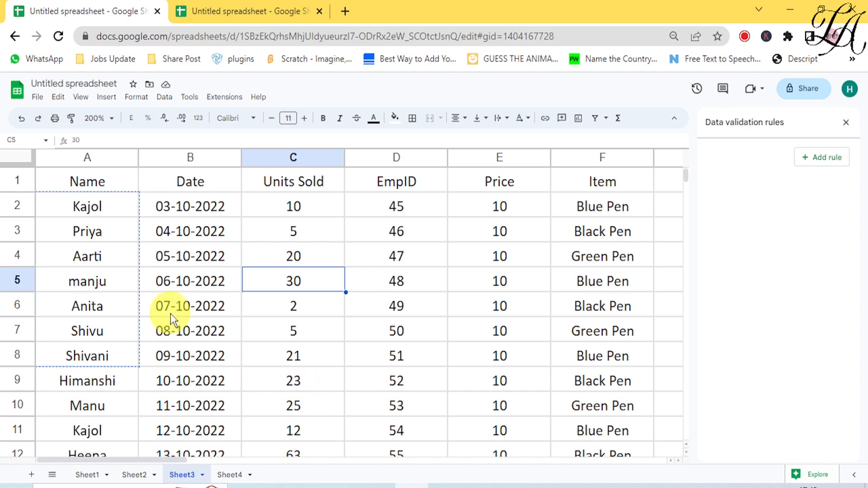
drag(74, 183, 628, 331)
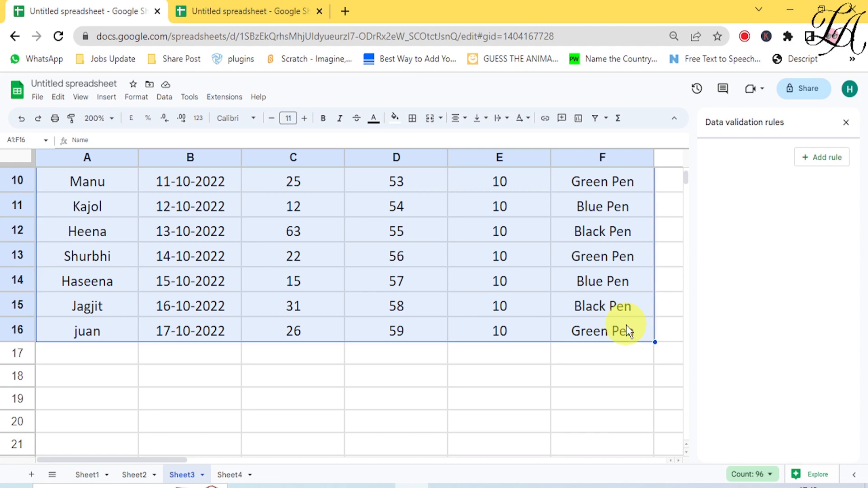
click(106, 98)
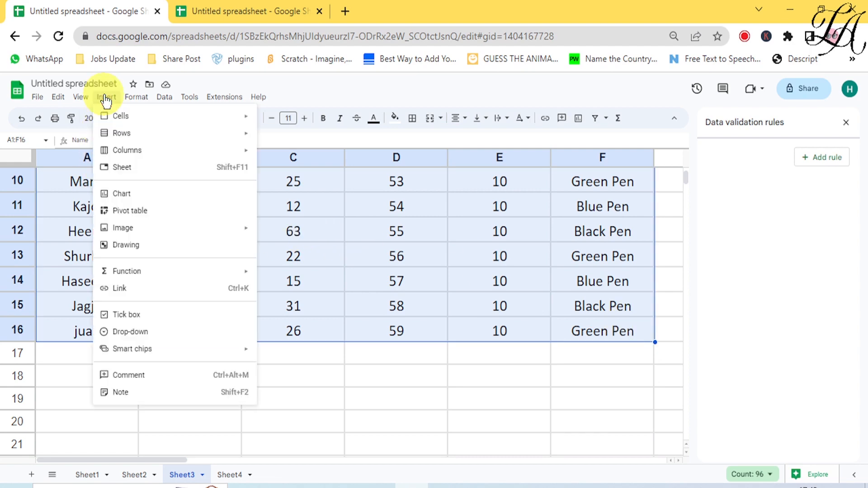
click(129, 195)
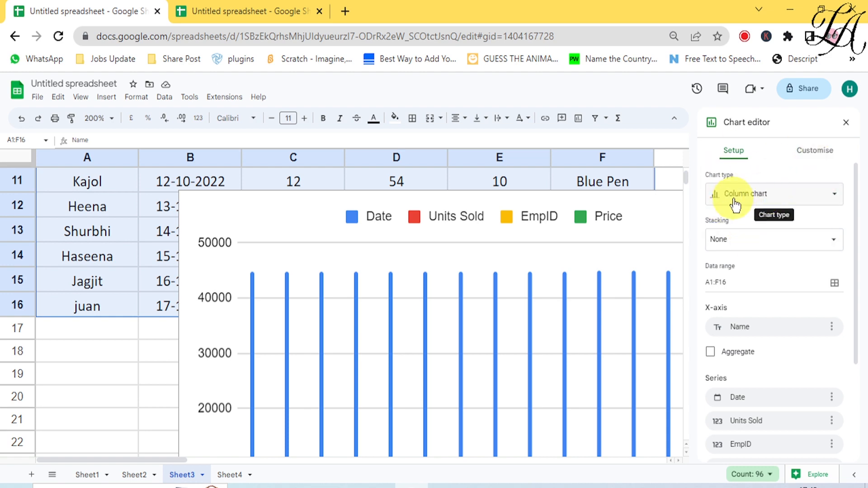
Change the chart type from column to Table chart and close the chart editor.
click(795, 206)
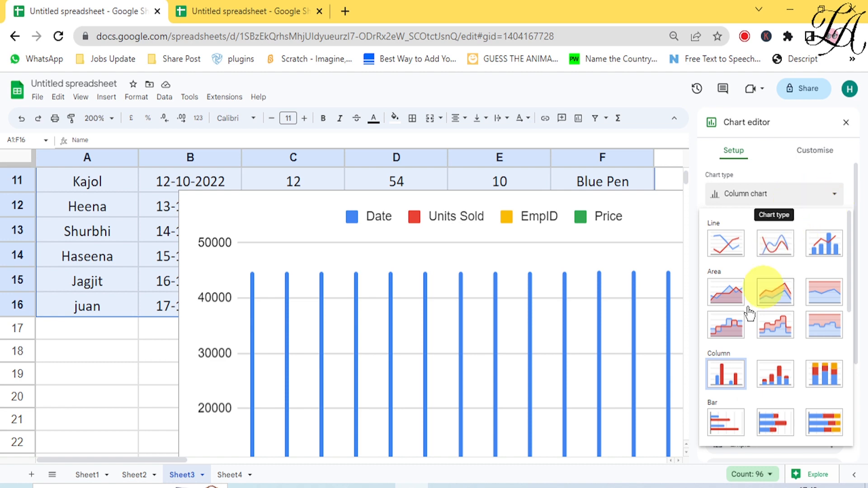
scroll(800, 311, down, 8)
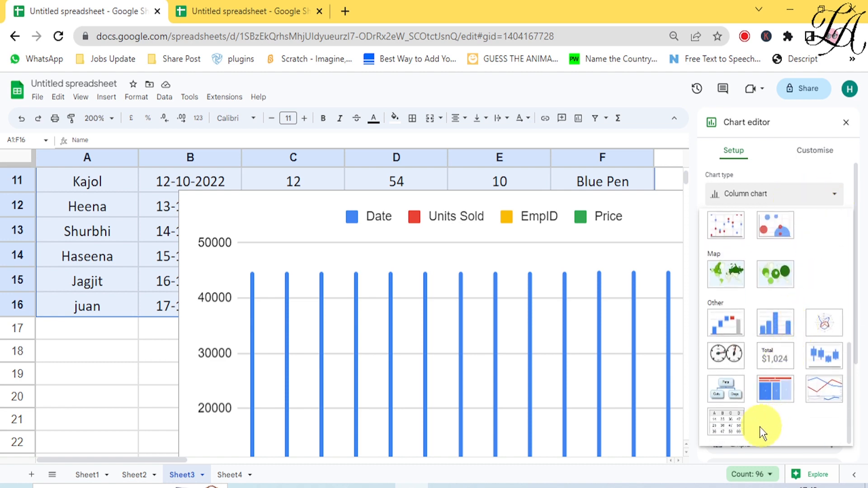
click(732, 423)
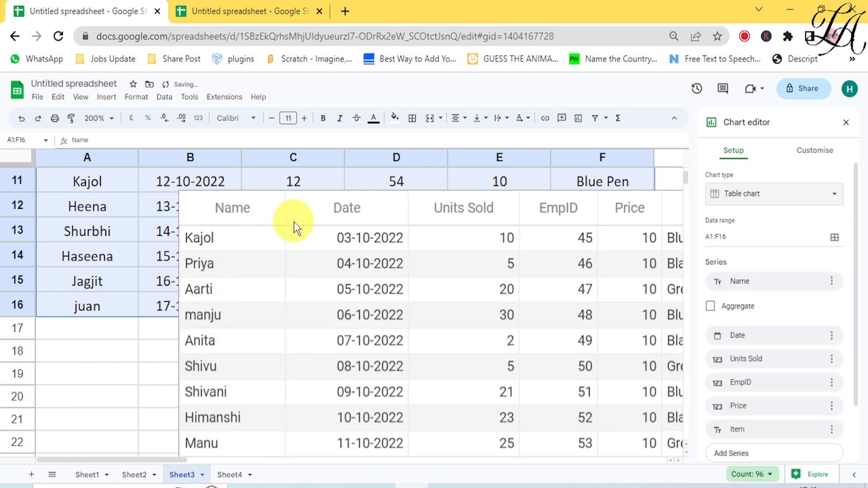
click(329, 209)
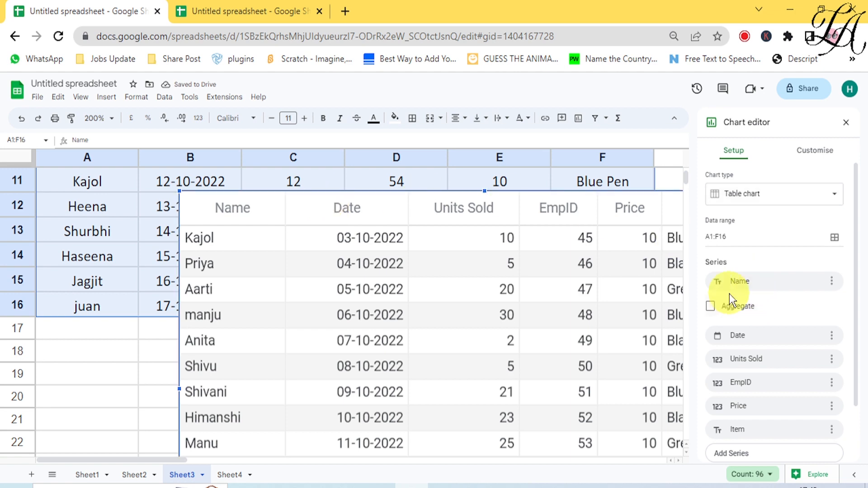
click(845, 123)
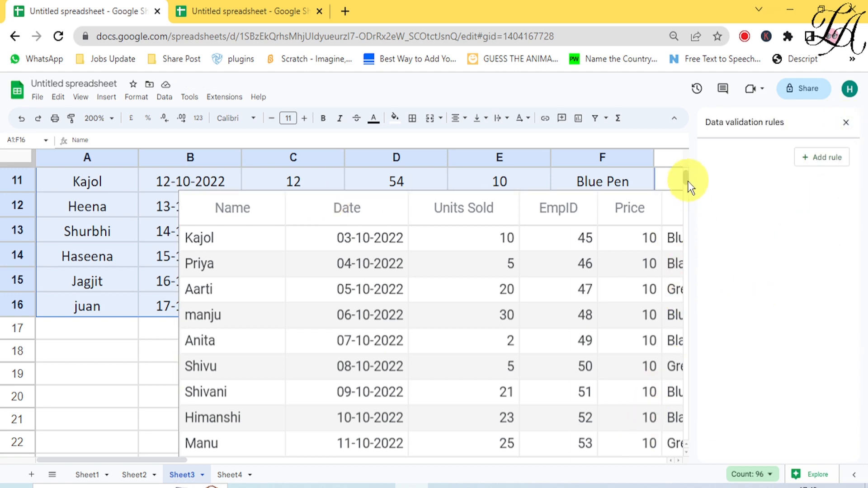
Examine the table chart across its columns and down to its last rows.
mouse_move(686, 180)
mouse_down()
mouse_move(686, 191)
mouse_move(693, 175)
mouse_up()
scroll(611, 348, down, 5)
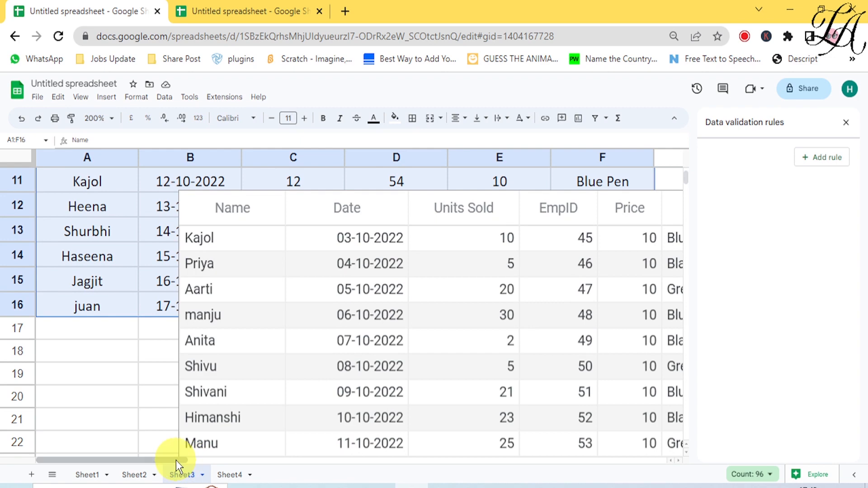
drag(176, 460, 207, 465)
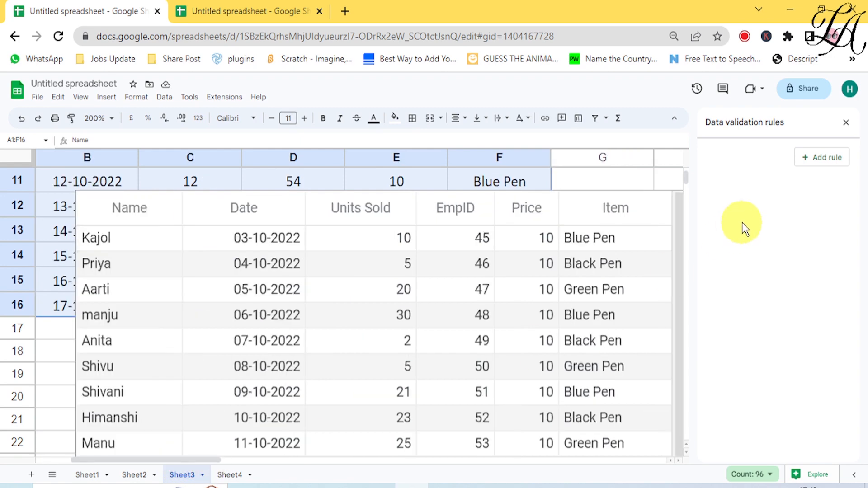
click(683, 299)
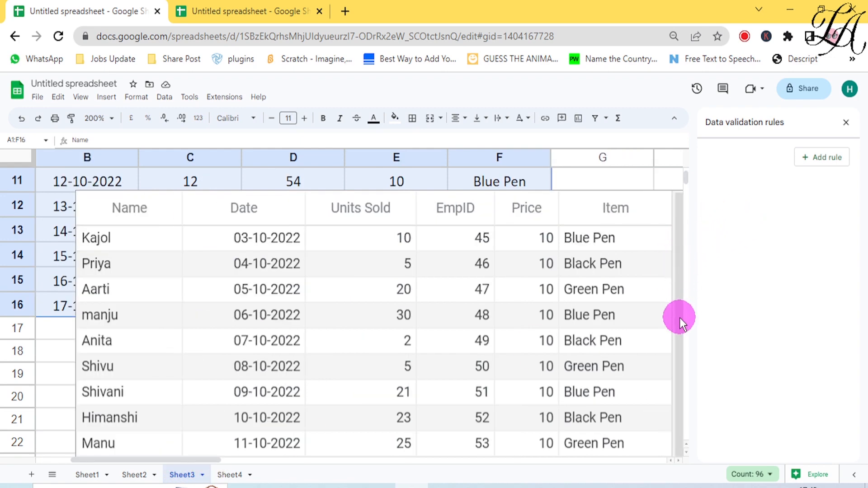
scroll(513, 348, down, 5)
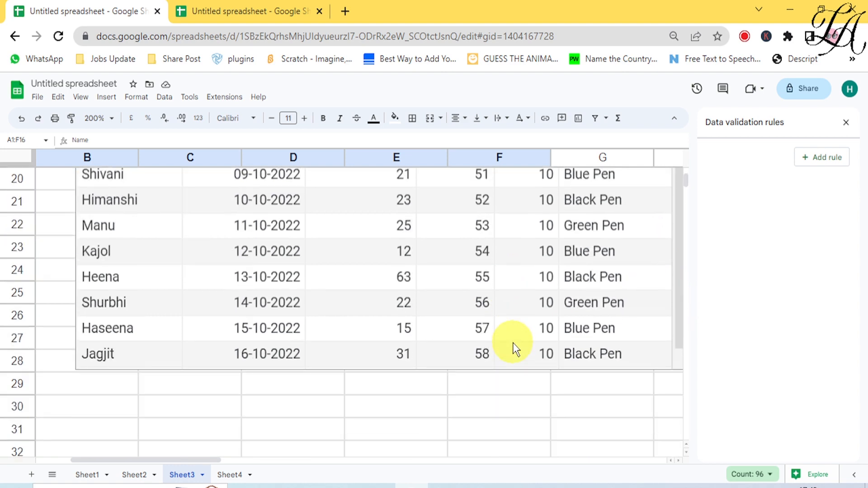
scroll(522, 285, down, 2)
scroll(522, 285, up, 7)
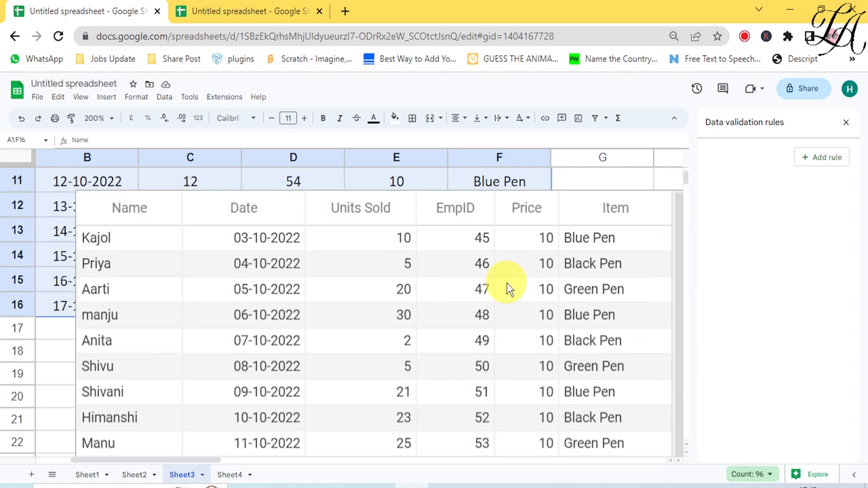
Copy the table chart from Sheet3 and paste it into a new sheet.
click(556, 214)
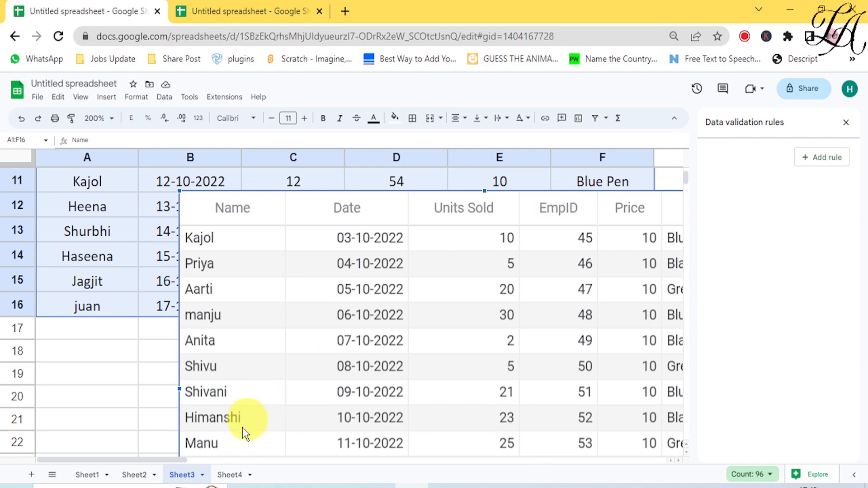
click(30, 476)
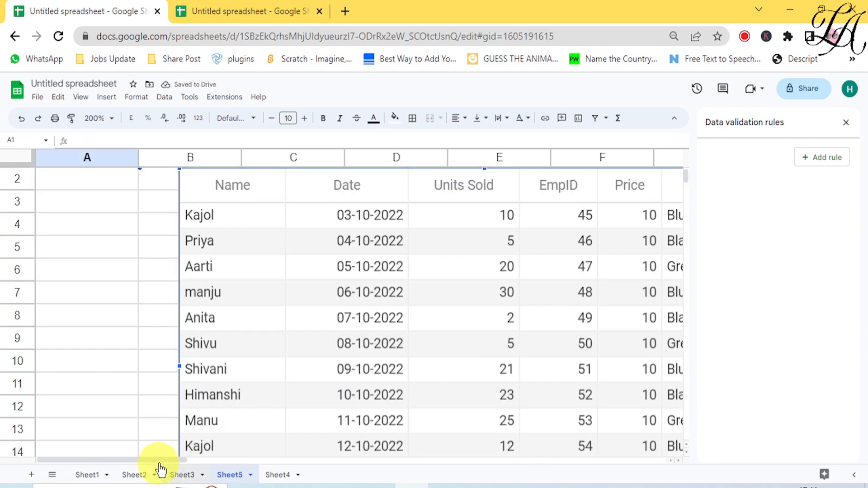
drag(159, 458, 219, 470)
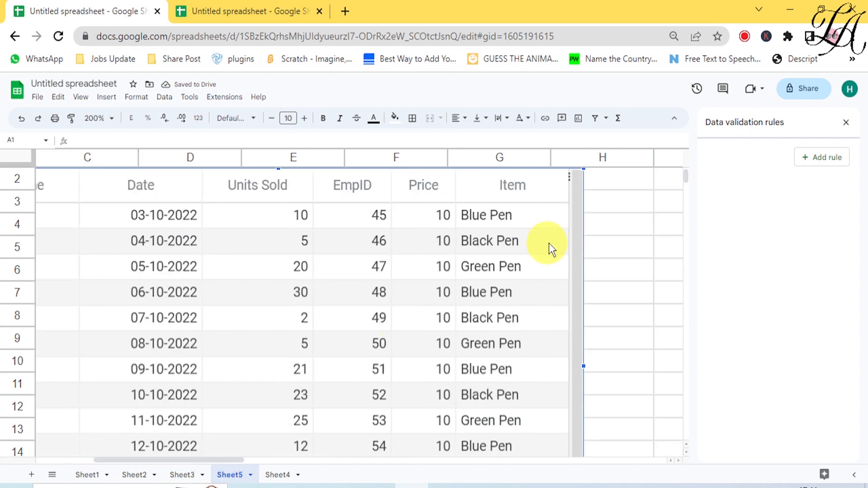
Examine the pasted table chart in Sheet5 down to its last rows.
scroll(557, 277, down, 1)
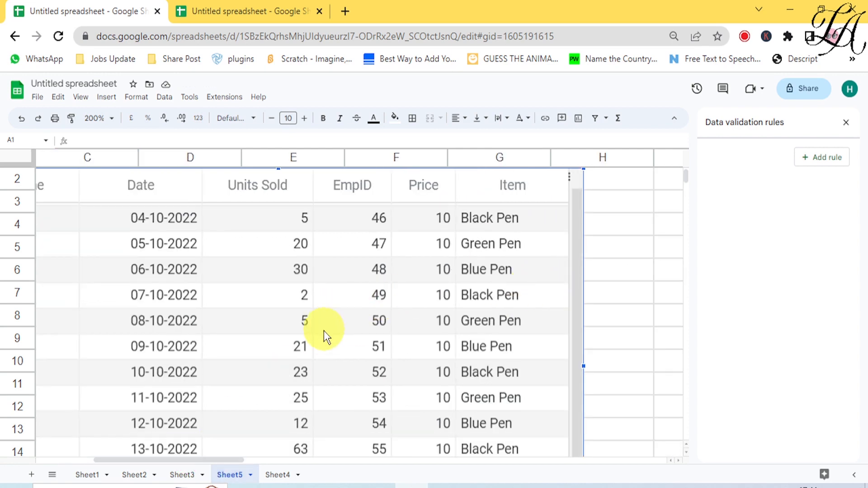
scroll(628, 289, down, 4)
scroll(617, 299, down, 5)
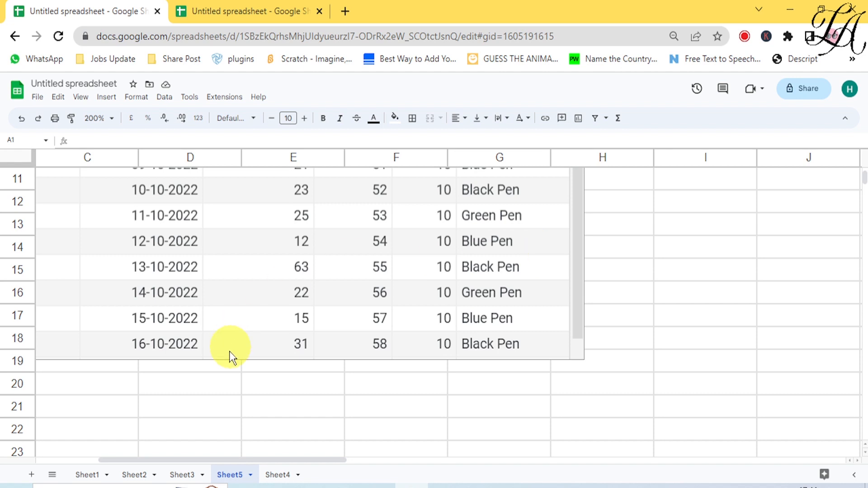
Switch to Sheet1 and rename the untitled spreadsheet as ABC.
click(94, 478)
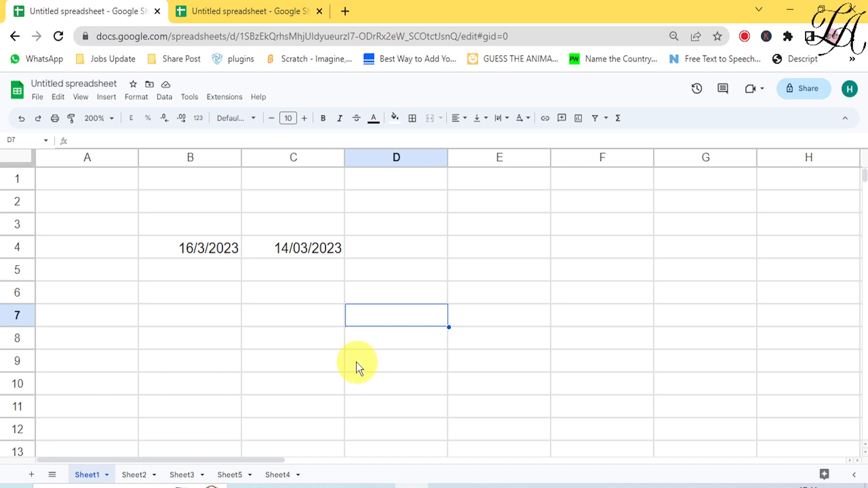
click(80, 80)
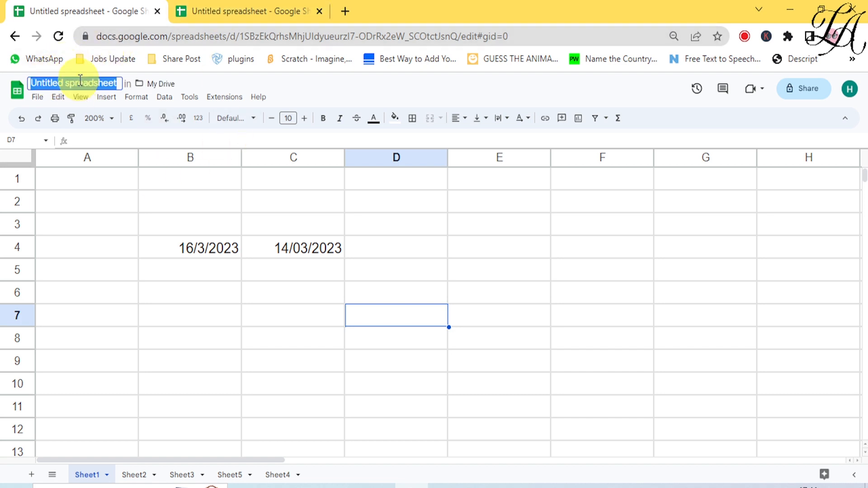
text(ABC)
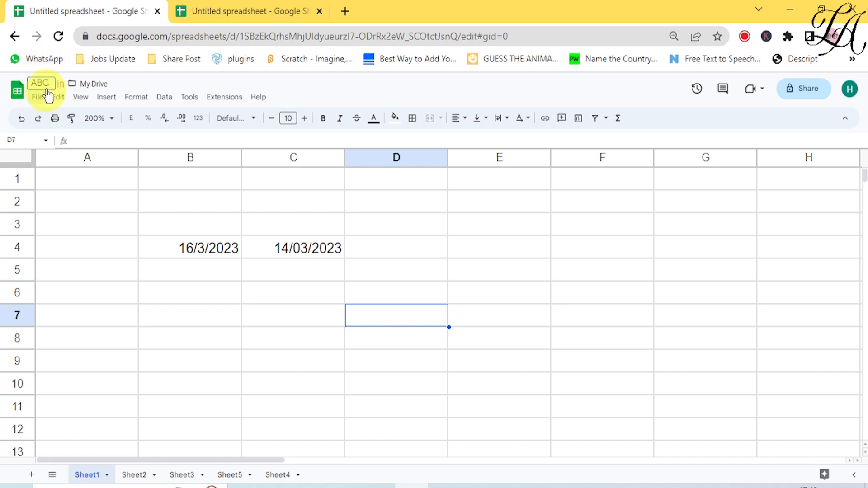
click(723, 224)
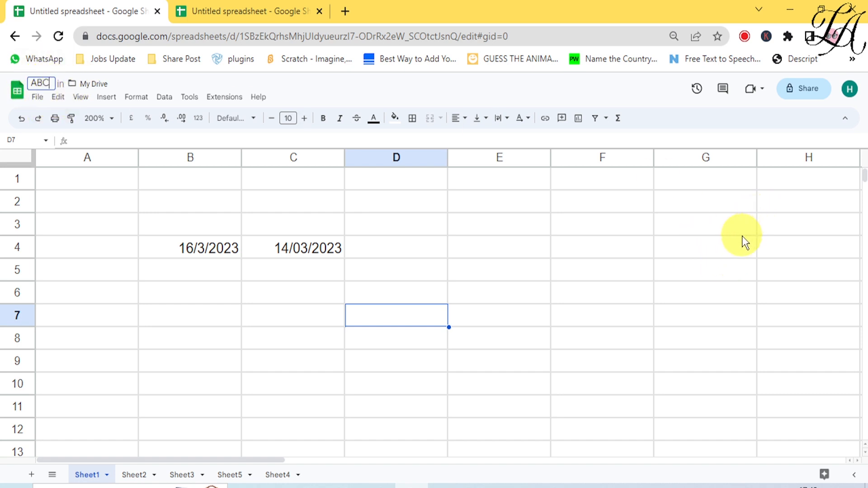
Open sharing for the spreadsheet and add the first suggested contact as a recipient, leaving the message empty.
click(808, 92)
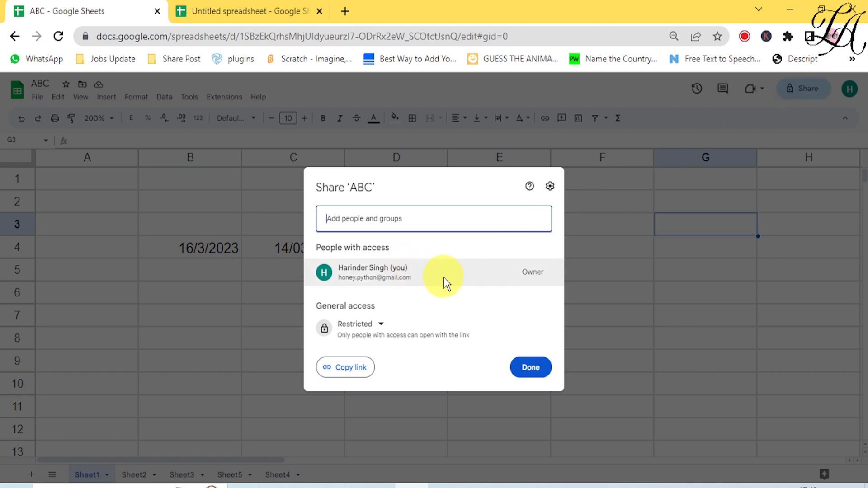
click(360, 223)
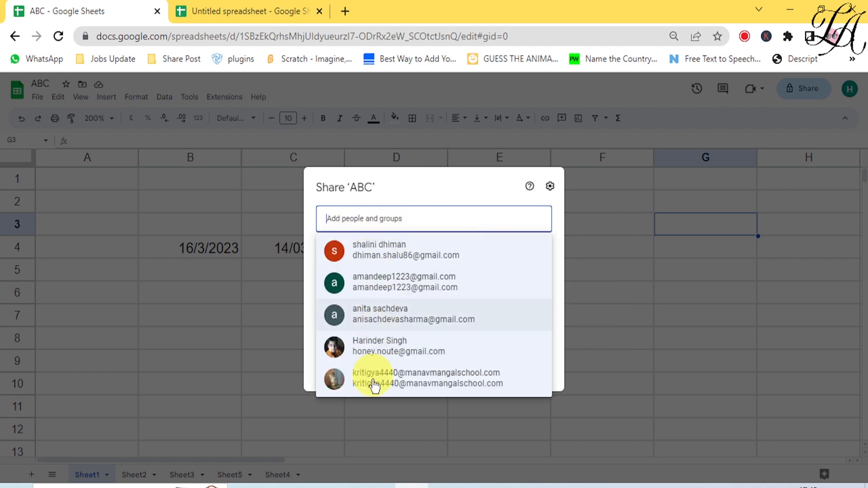
click(390, 253)
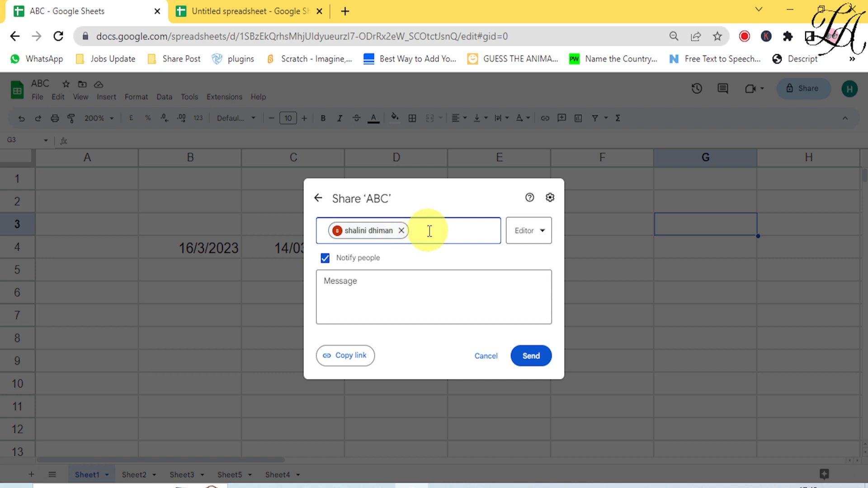
click(343, 280)
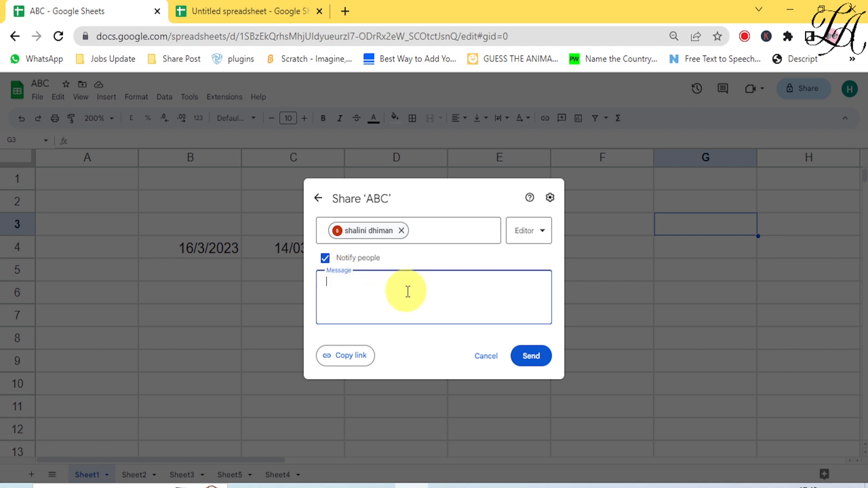
Try the Viewer role for the added contact and return the role to Editor.
click(542, 231)
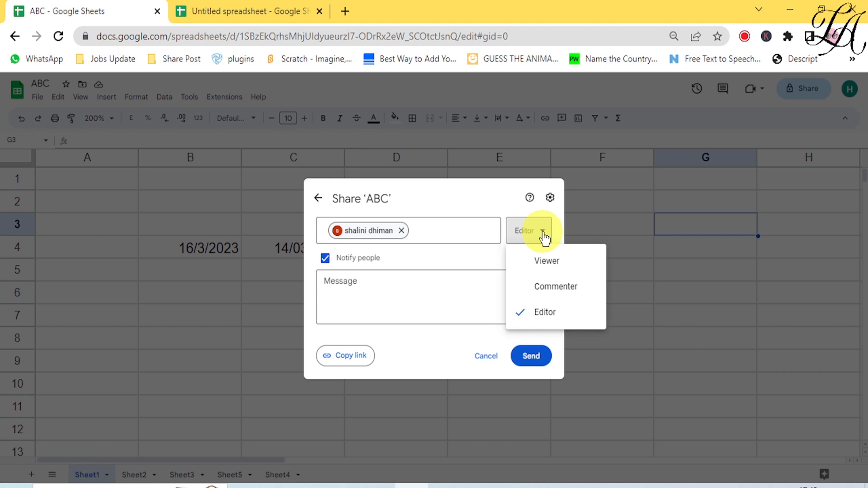
click(541, 266)
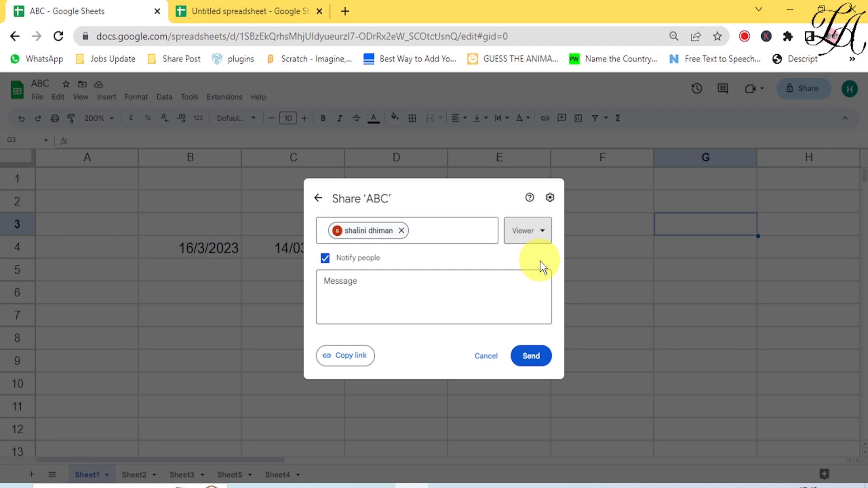
click(541, 235)
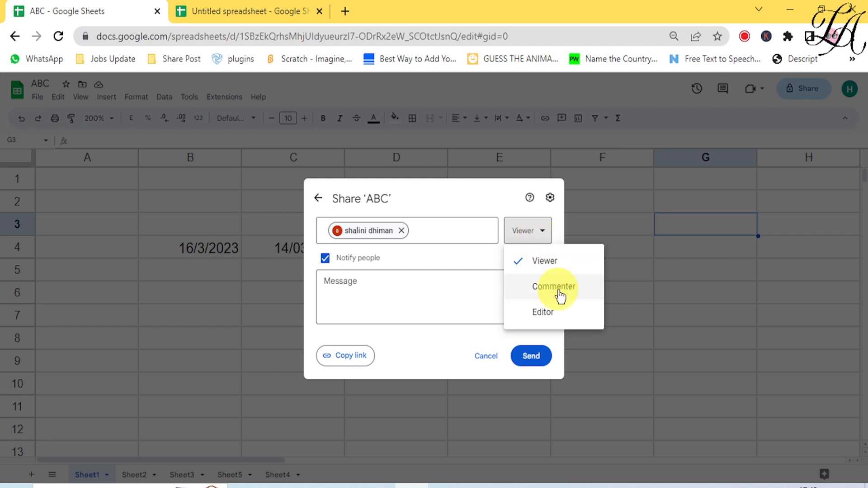
click(554, 317)
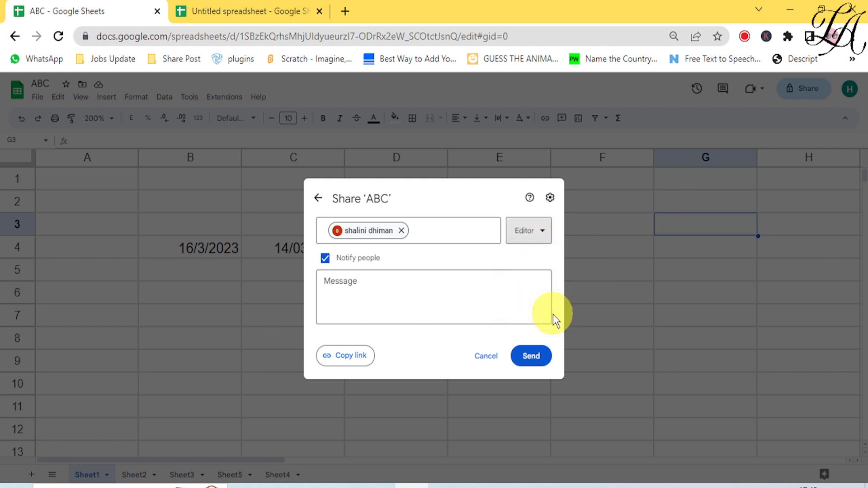
Set the contact's access role to Viewer and send the sharing invitation.
click(528, 236)
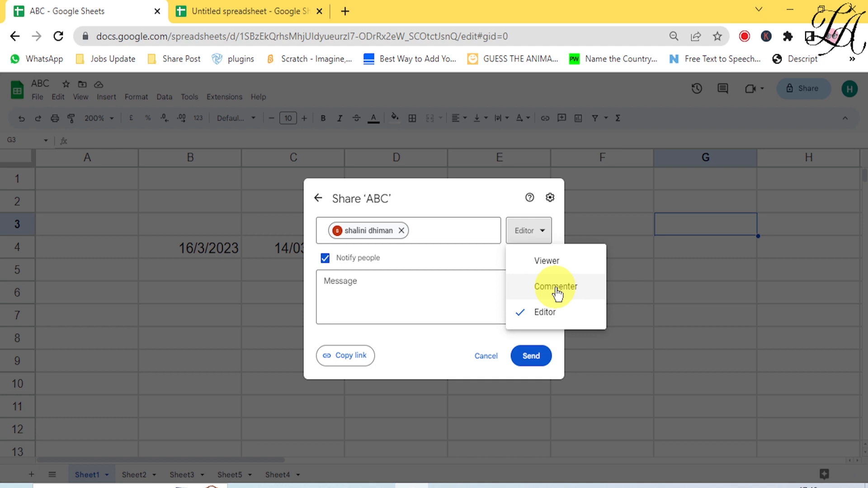
click(553, 263)
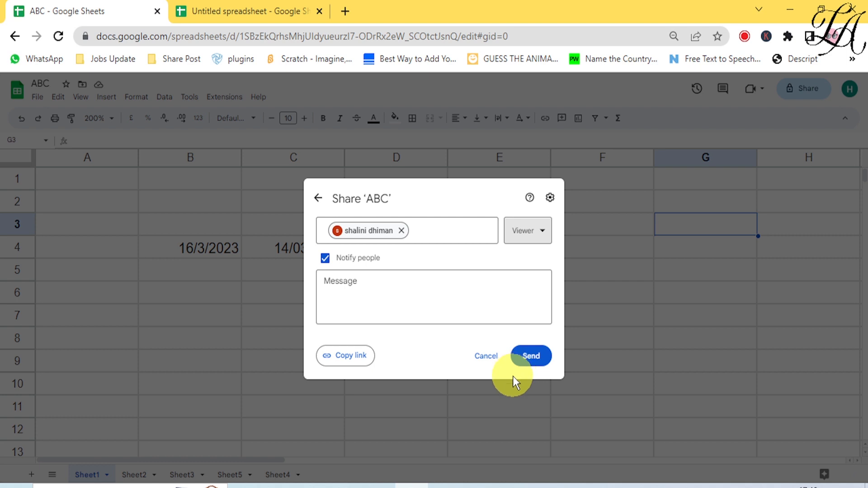
click(533, 362)
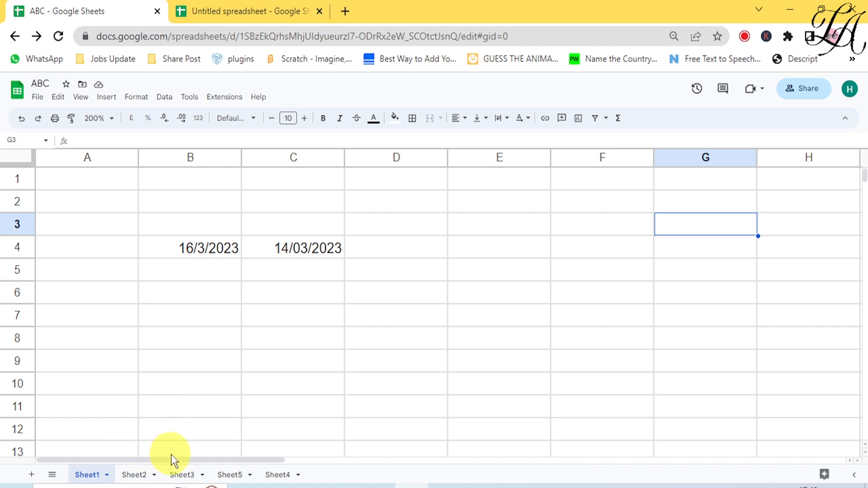
In Sheet4, enter =GOOGLETRANSLATE(A2,"EN","HI") in cell B2 to translate the first name from English to Hindi.
click(273, 475)
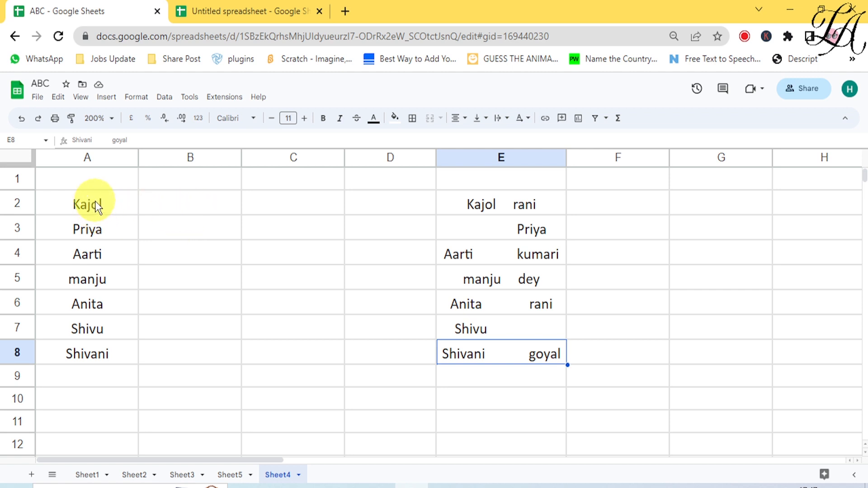
click(186, 207)
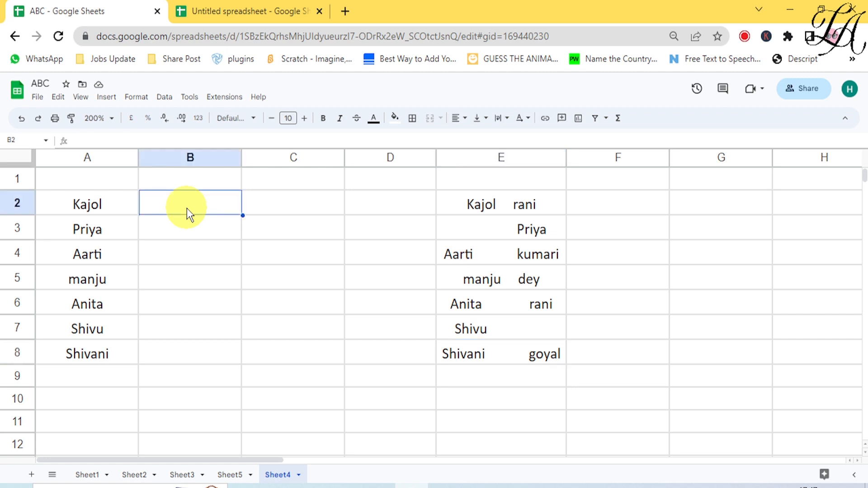
text(=GOO)
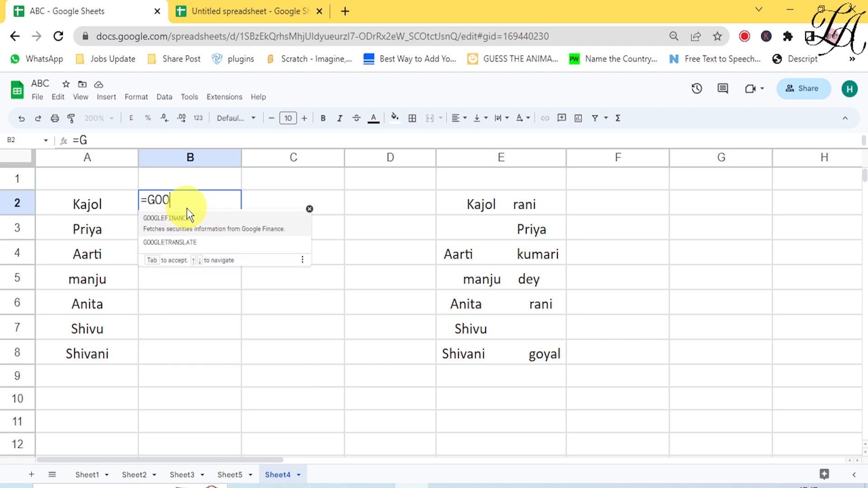
text(GLEF)
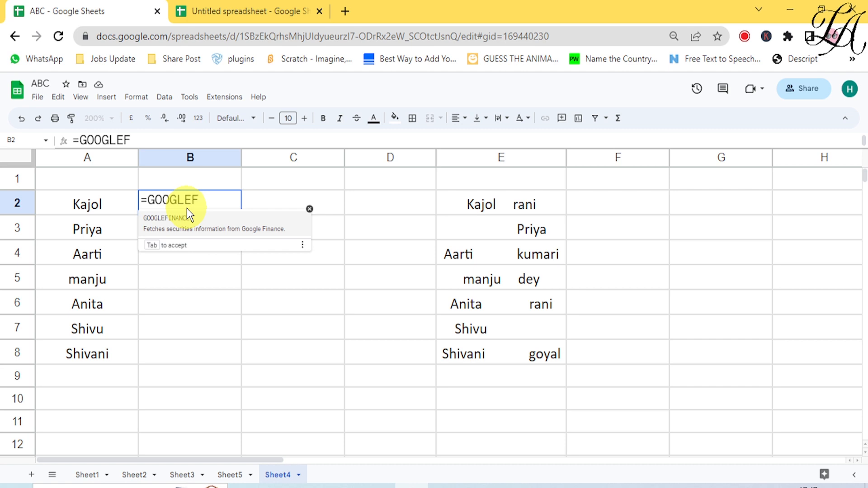
key(BackSpace)
text(TRA)
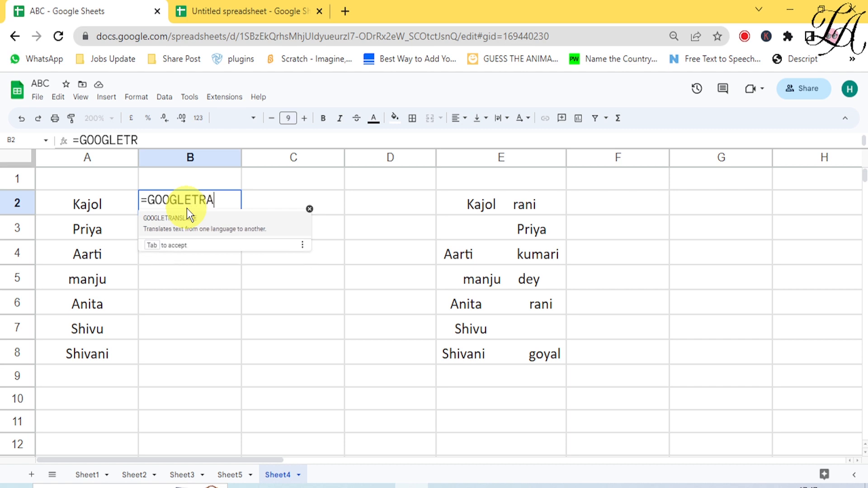
text(NSLA)
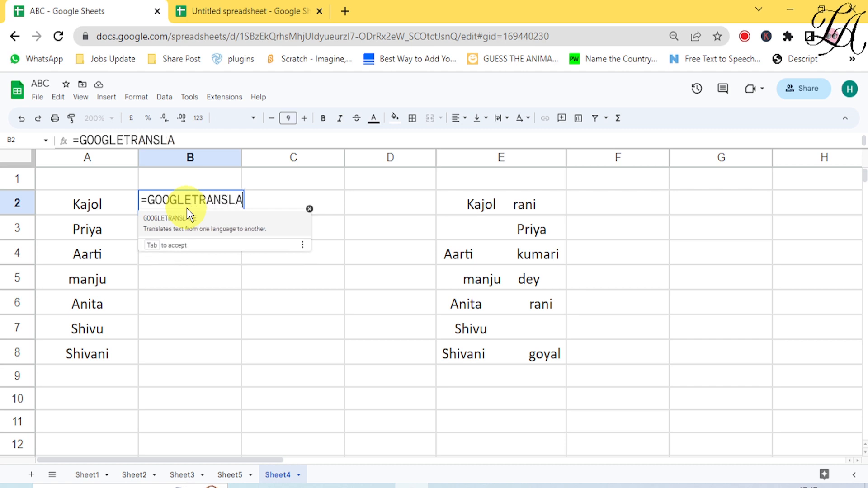
text(TE()
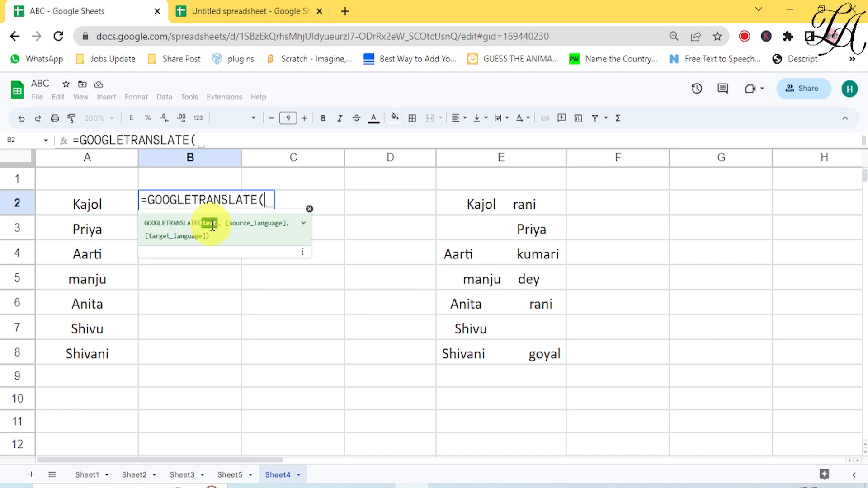
click(84, 205)
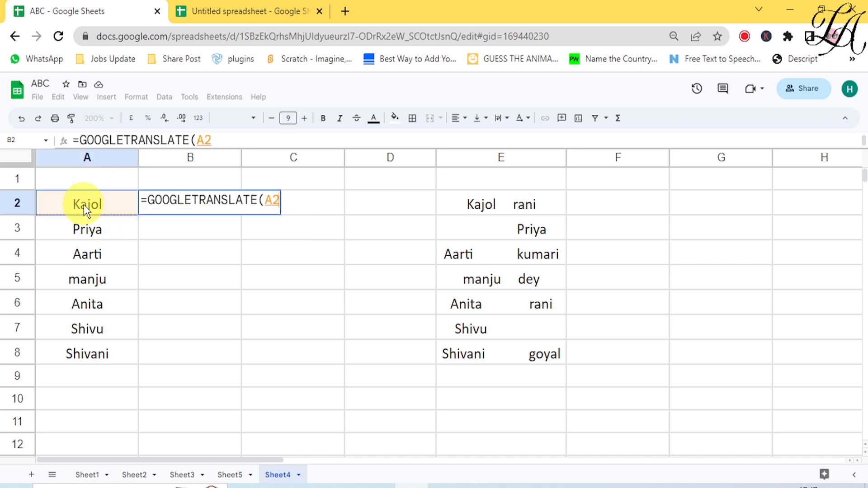
text(,)
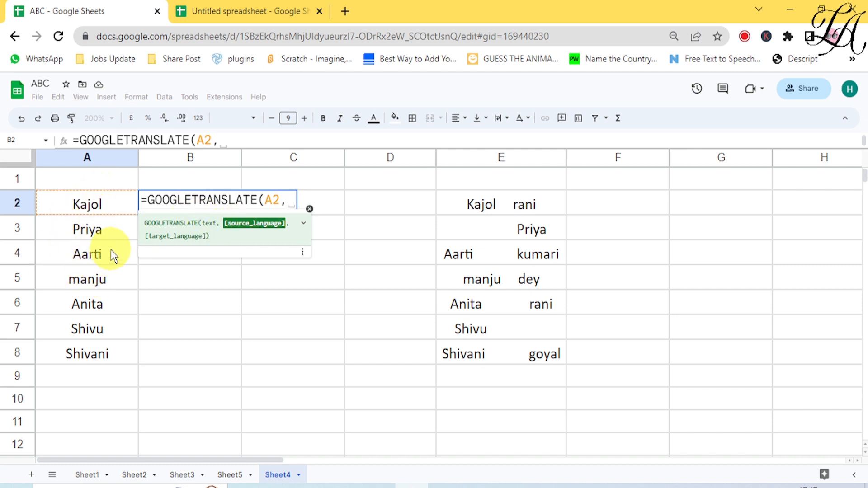
text("E)
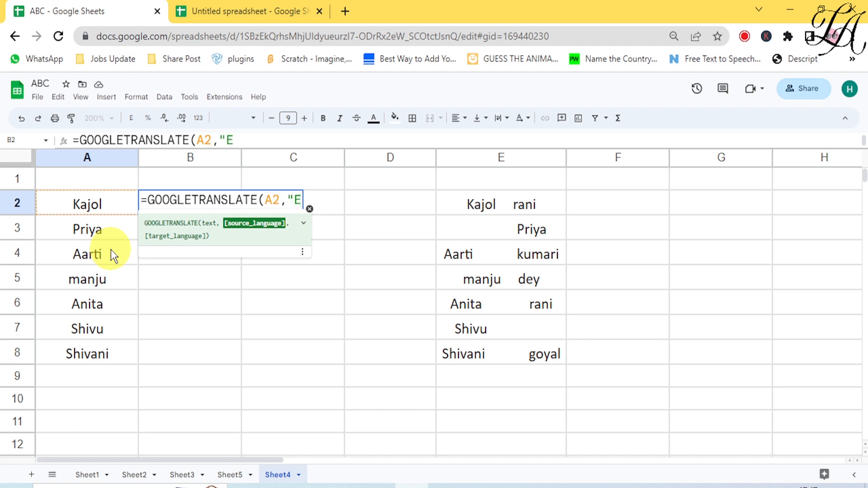
text(N",)
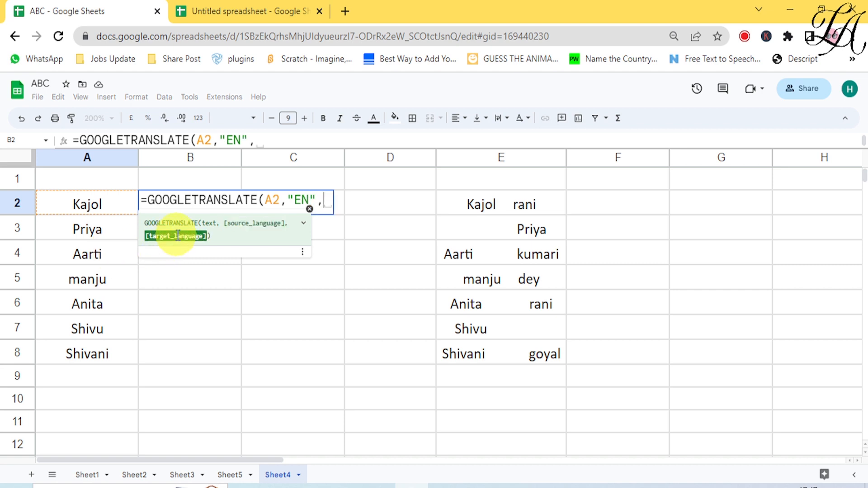
text("H)
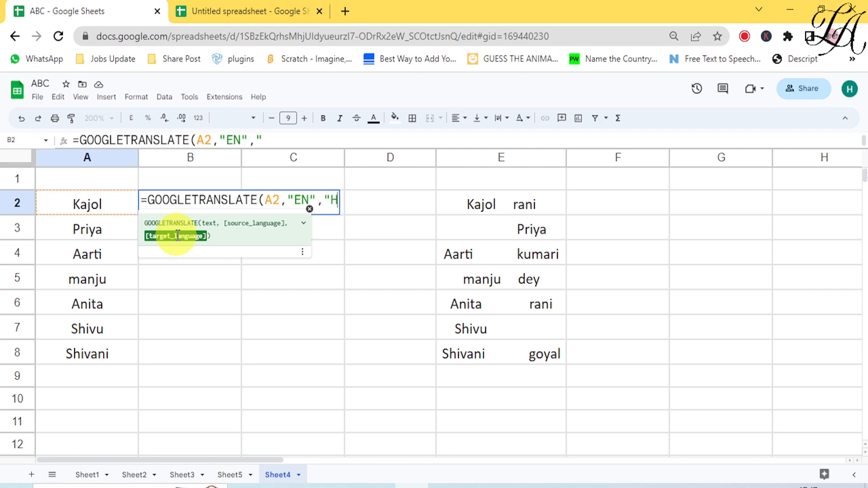
text(I"))
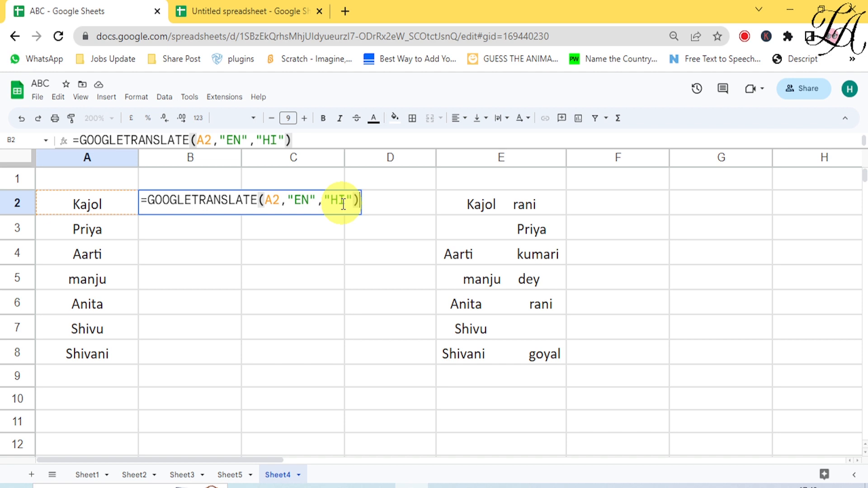
key(Return)
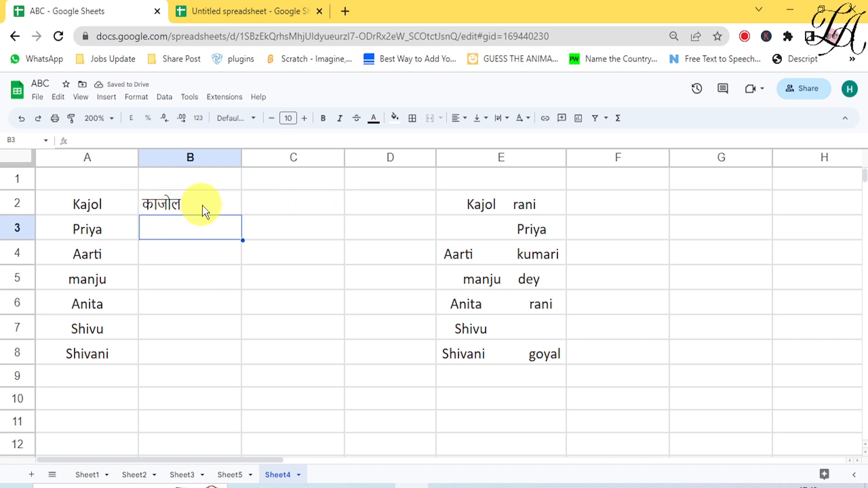
Fill the translation formula from B2 down to B8.
click(218, 204)
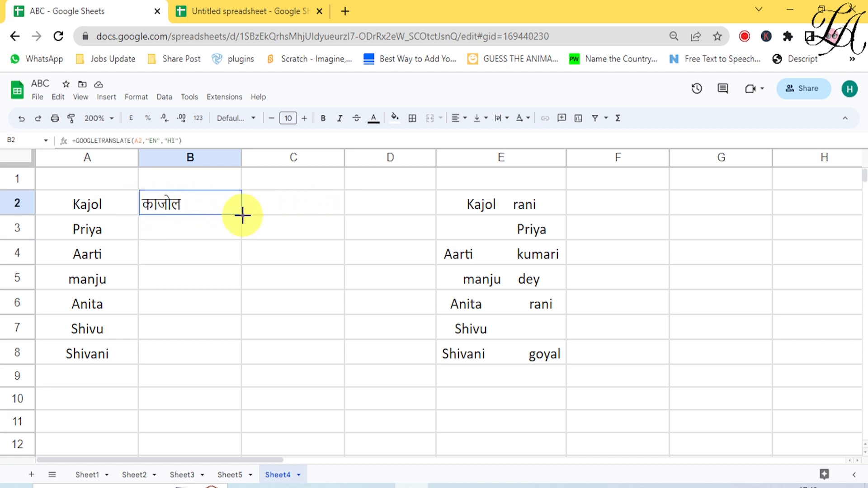
drag(240, 219, 276, 358)
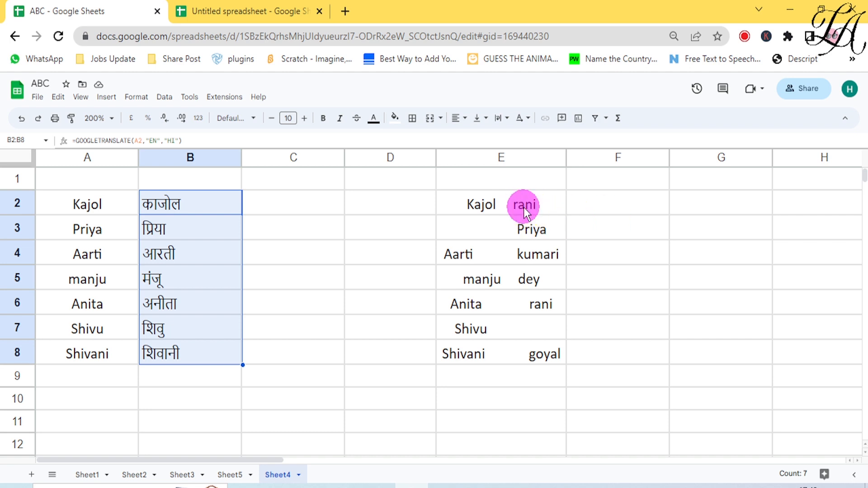
Trim the extra whitespace from the names in cells E2 to E8.
click(450, 211)
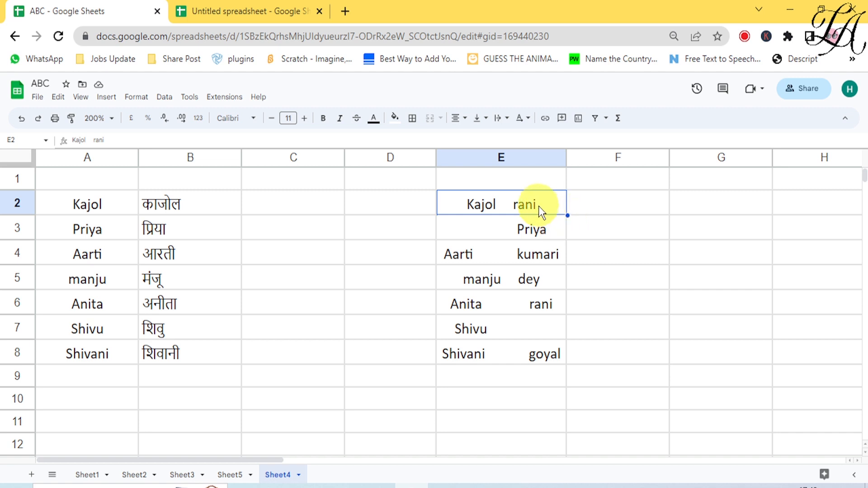
drag(523, 352, 522, 359)
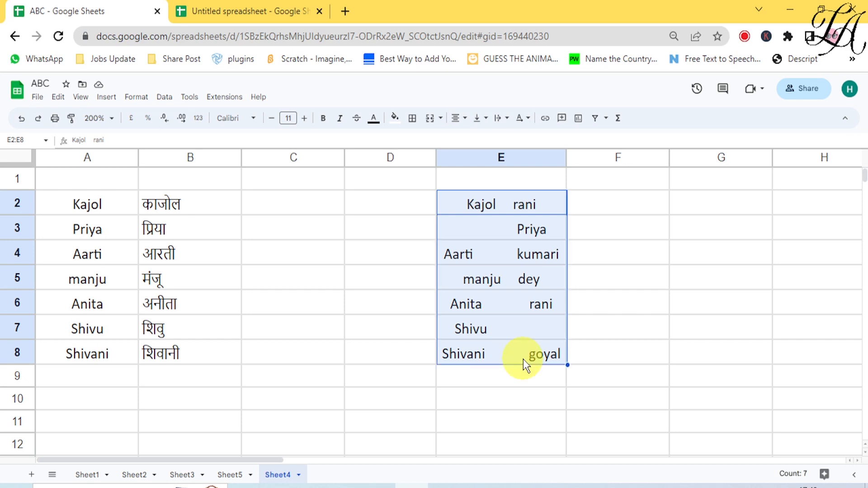
click(164, 97)
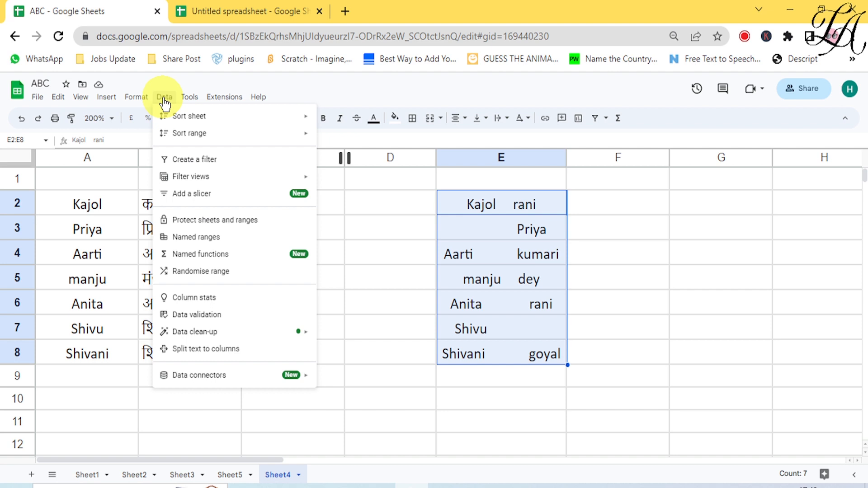
mouse_move(199, 333)
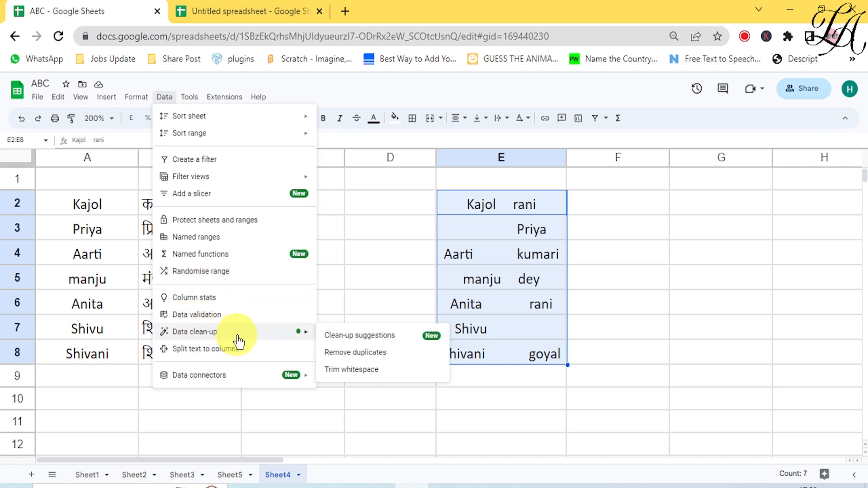
click(362, 372)
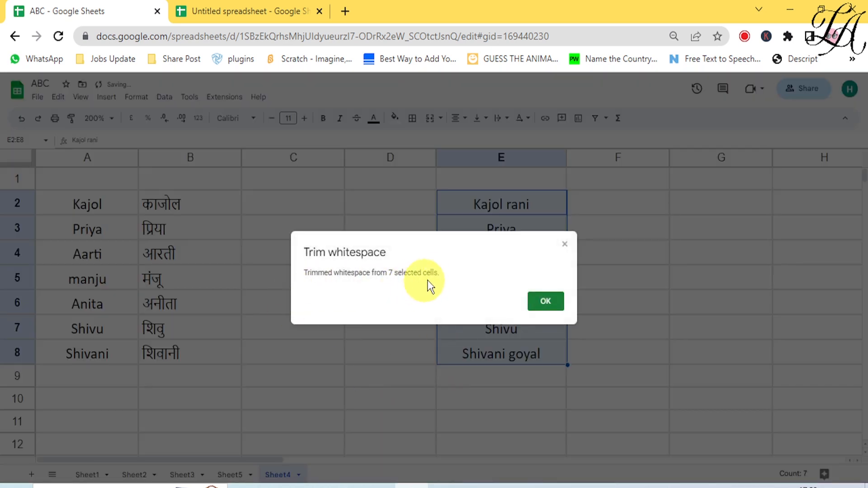
click(548, 302)
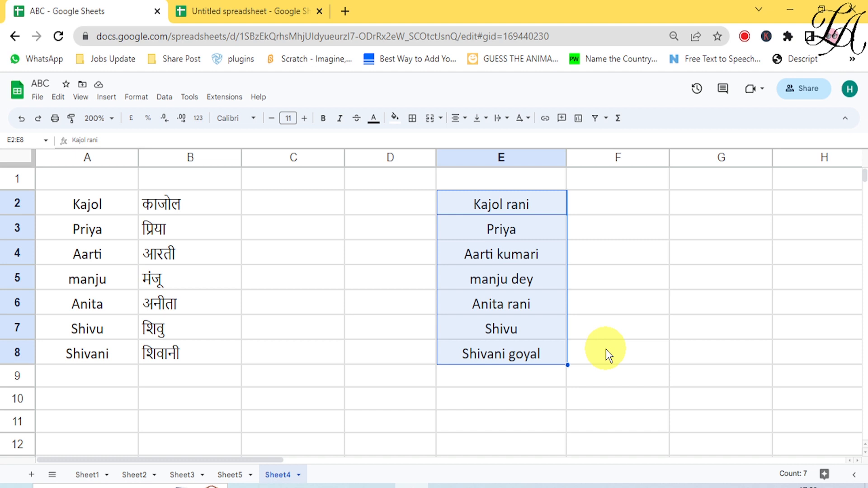
click(615, 332)
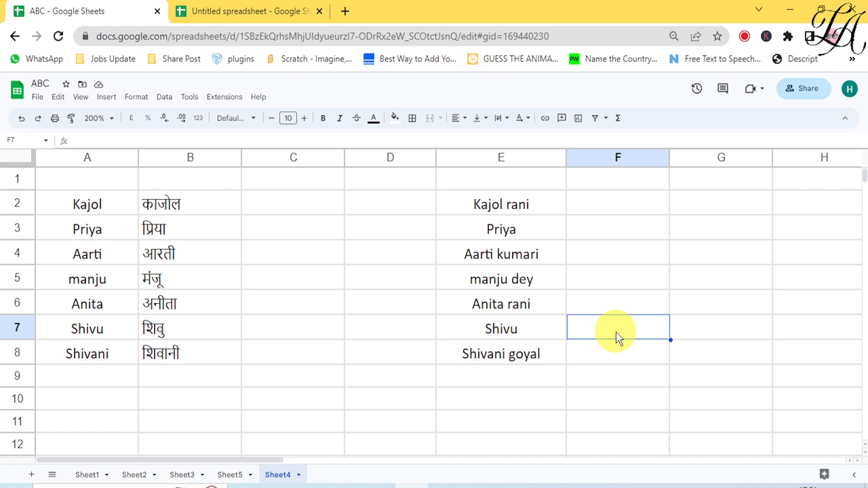
View the spreadsheet's version history, preview the 28 April, 16:35 version and the current version, and return to the sheet without restoring.
click(38, 98)
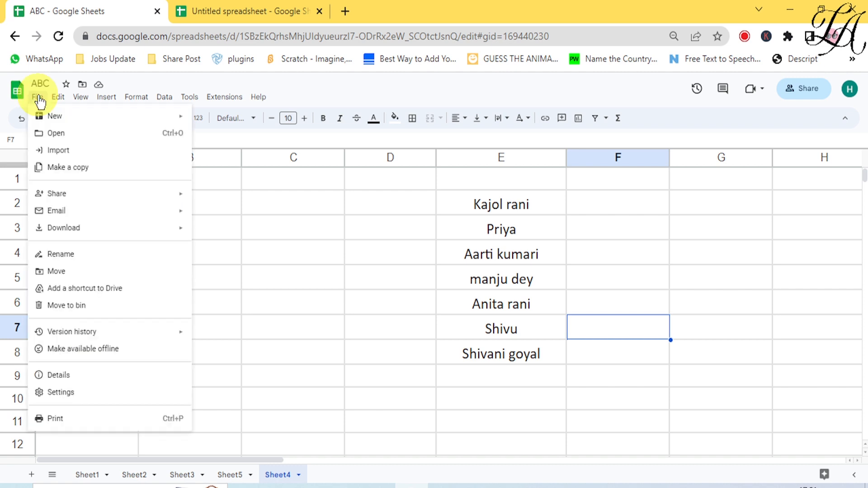
mouse_move(66, 338)
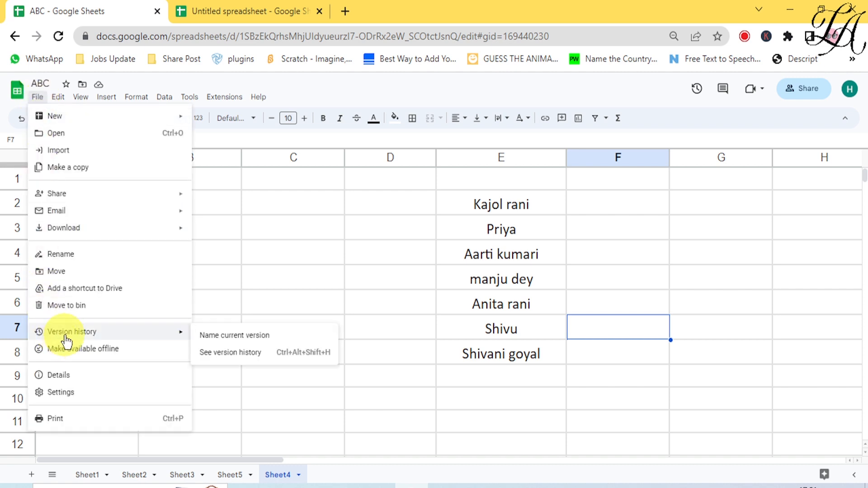
click(241, 357)
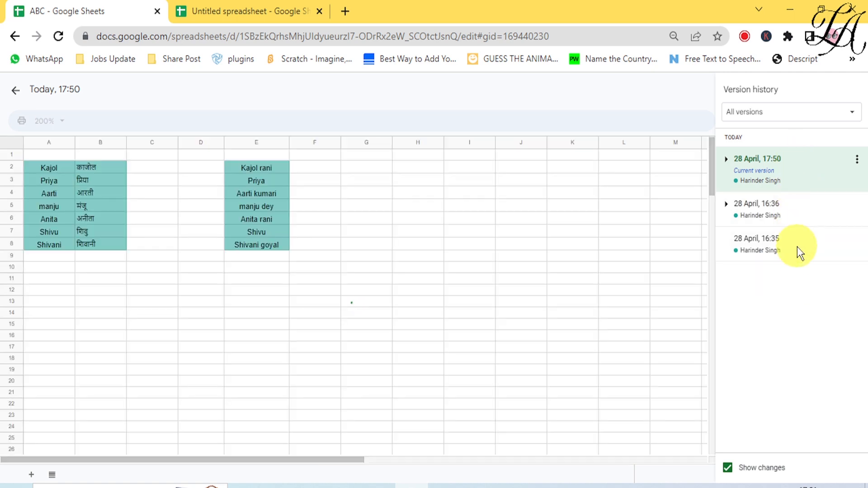
click(796, 246)
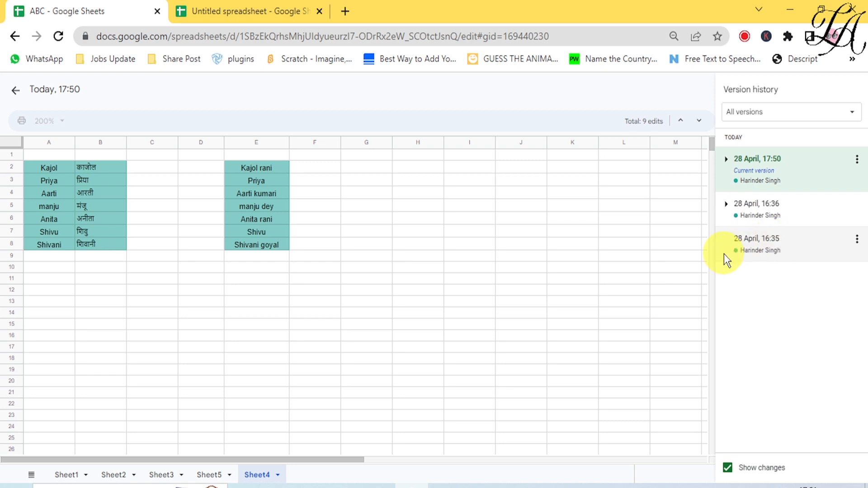
click(770, 250)
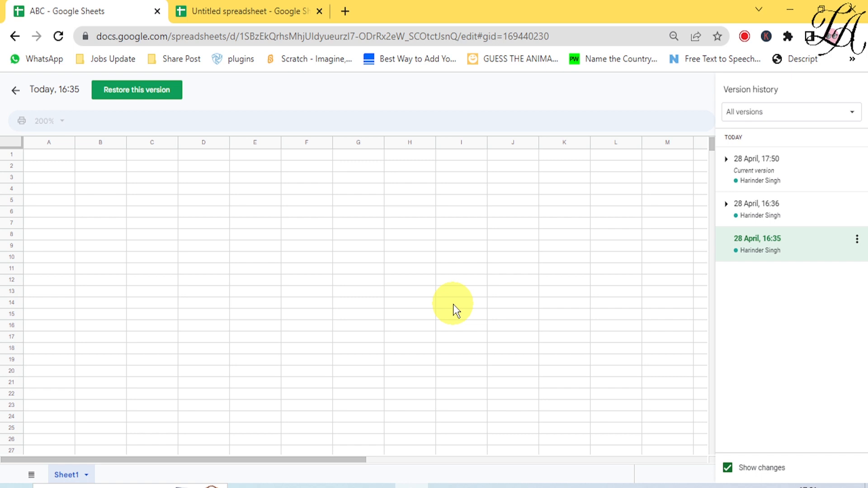
click(764, 165)
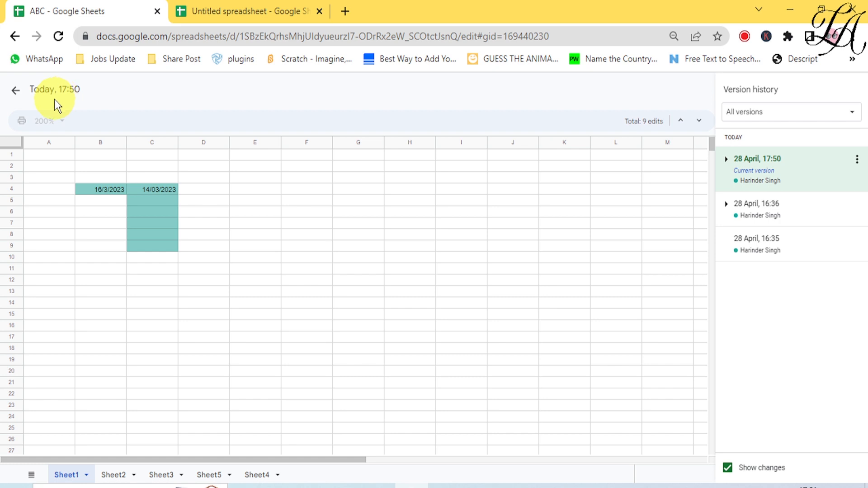
click(16, 96)
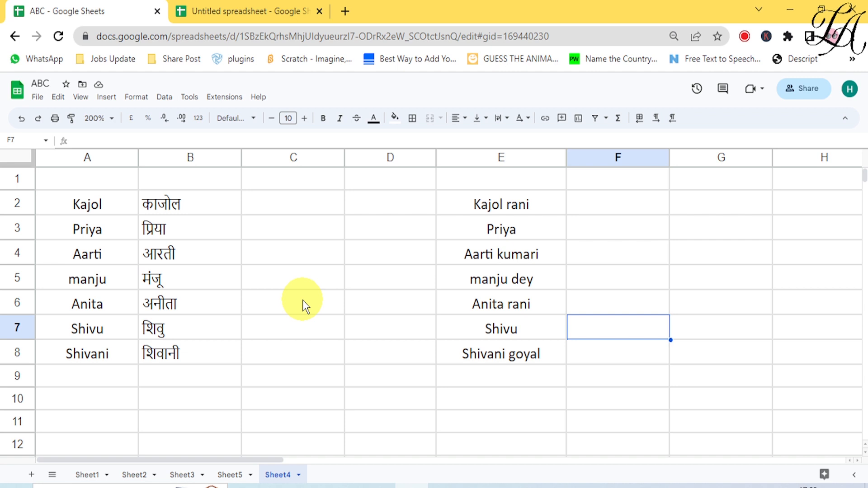
Make the spreadsheet available offline and remove its offline access again.
click(37, 97)
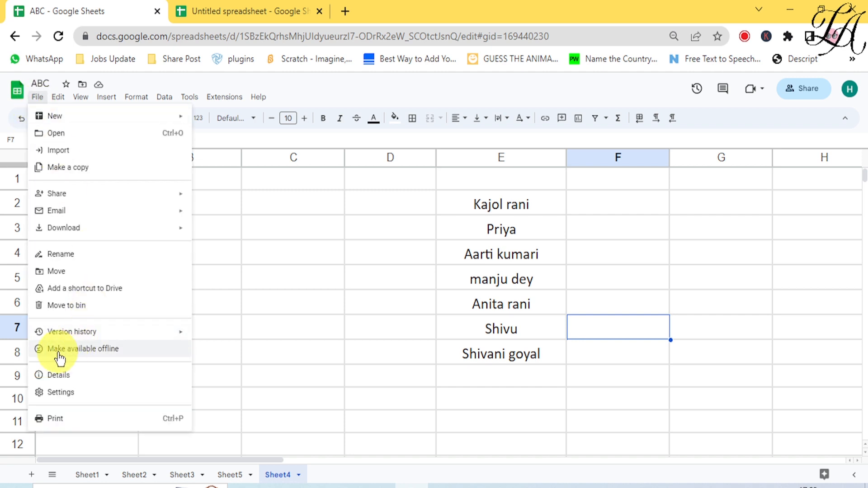
click(96, 357)
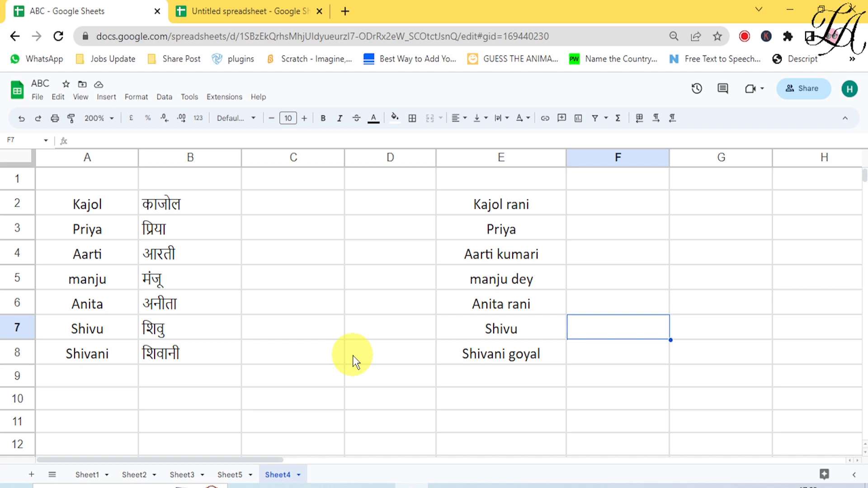
click(38, 97)
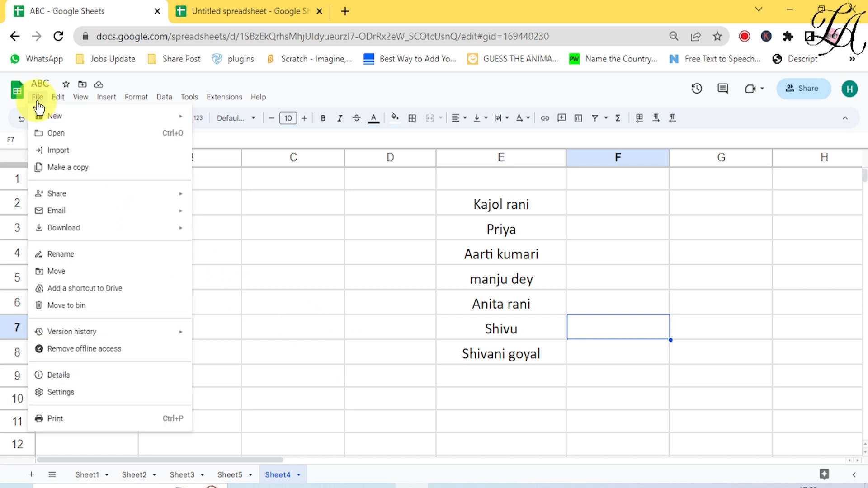
click(87, 355)
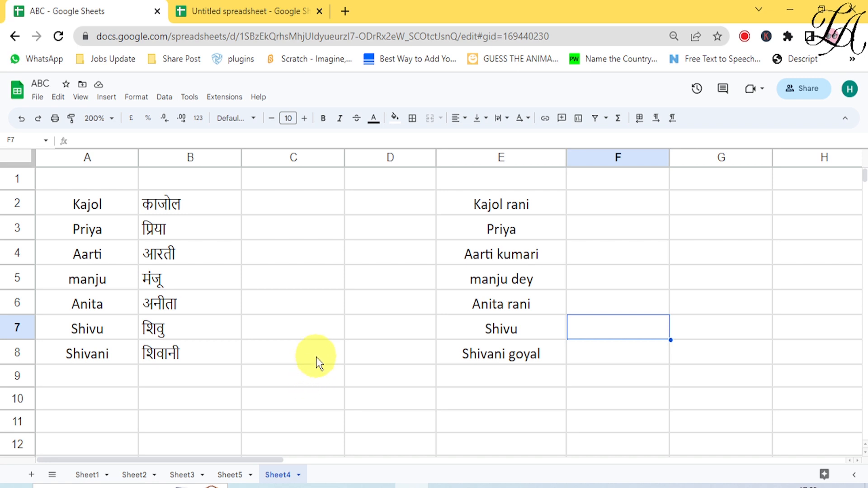
Download the spreadsheet as a Microsoft Excel (.xlsx) file and open the downloaded ABC.xlsx.
click(37, 96)
mouse_move(86, 232)
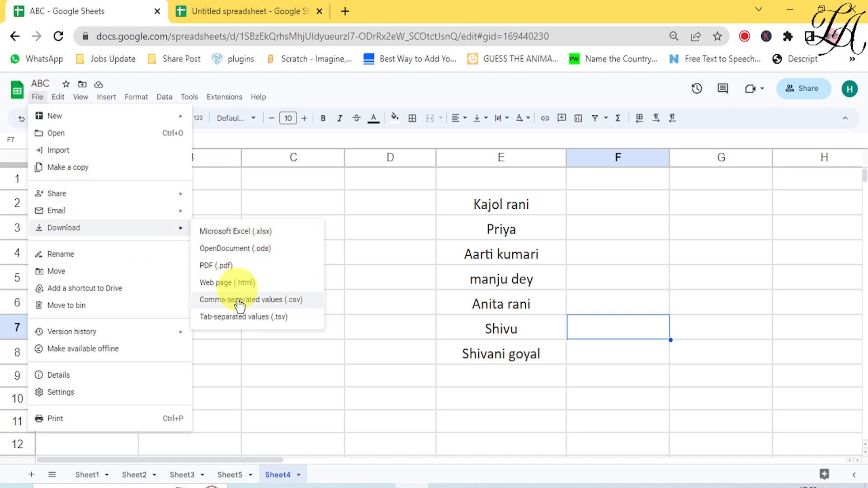
click(241, 235)
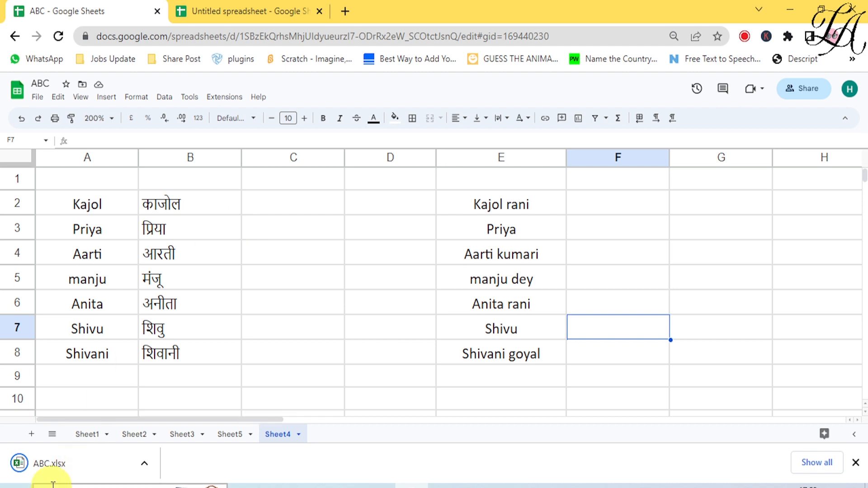
click(53, 465)
click(308, 208)
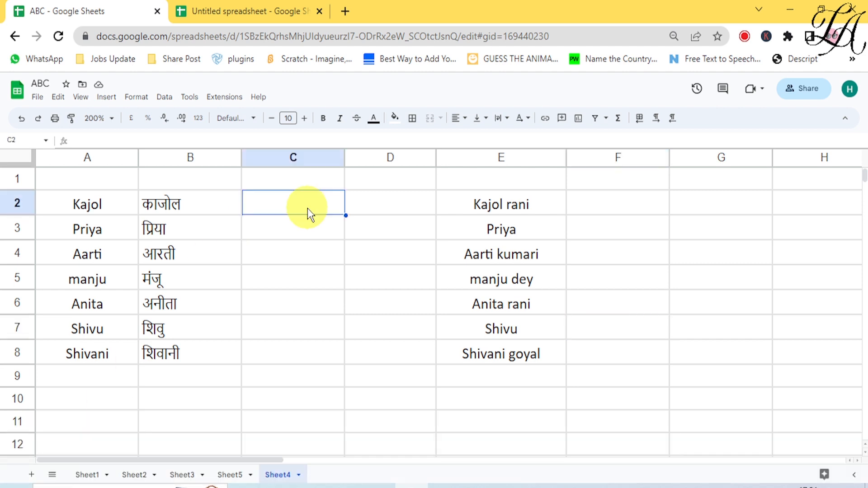